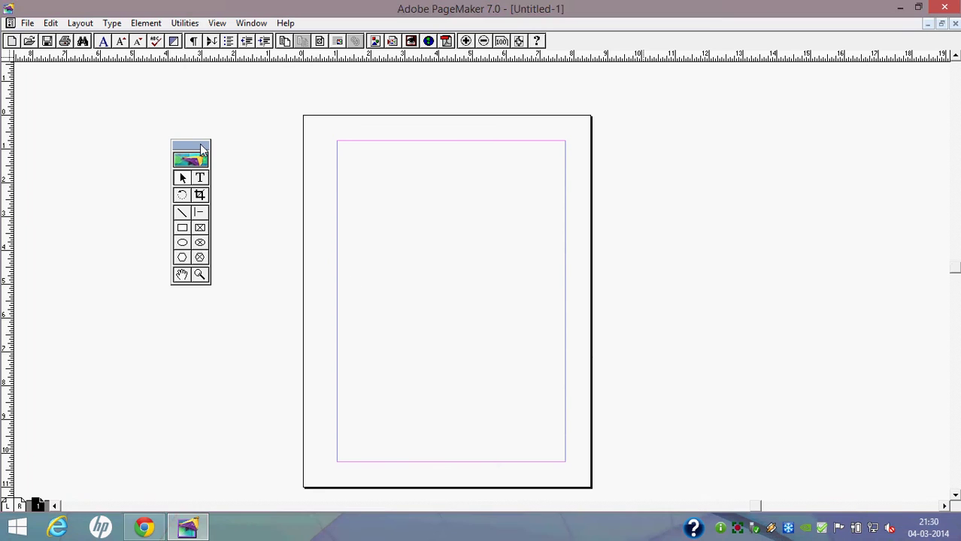
Step: Drag the toolbox palette slightly right so it sits nearer the blank page
mouse_move(193, 146)
mouse_down()
mouse_move(236, 147)
mouse_move(220, 129)
mouse_up()
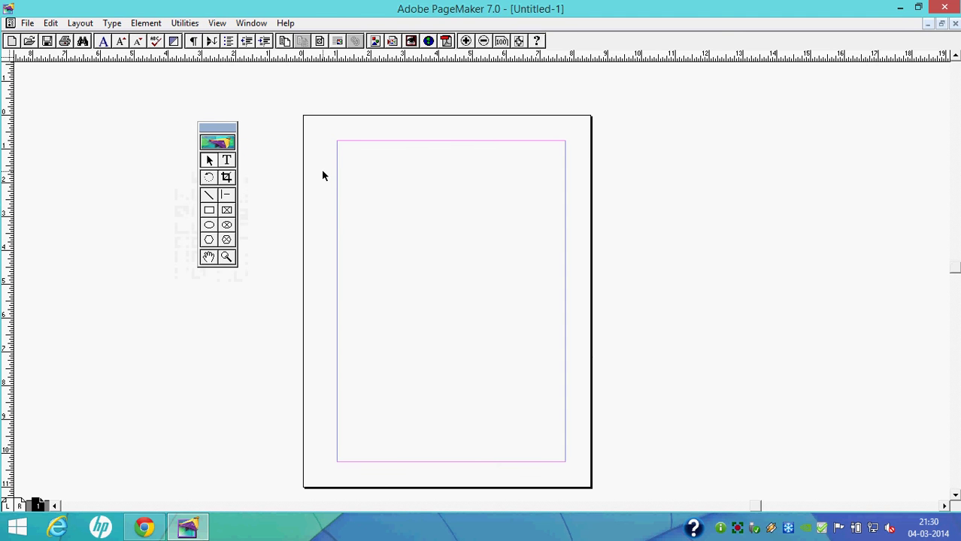
Step: Draw a text frame near the page's top-left and view it at actual size
click(227, 162)
drag(350, 157, 514, 230)
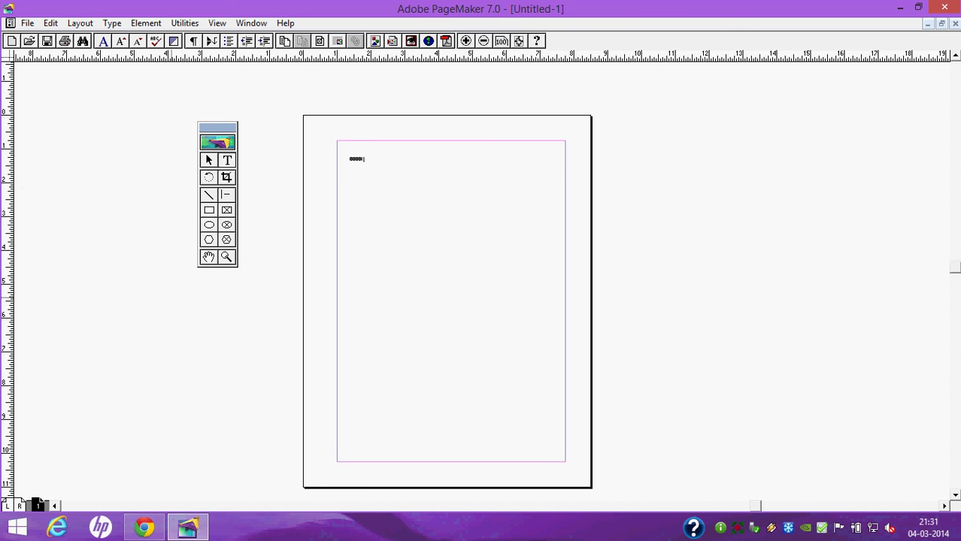
key(ctrl+=)
key(ctrl+=)
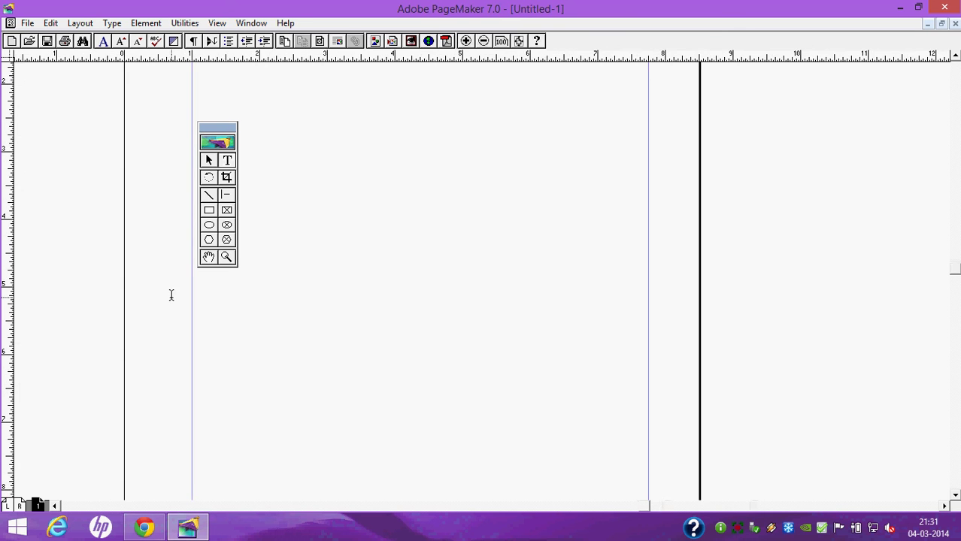
click(208, 257)
drag(339, 239, 416, 385)
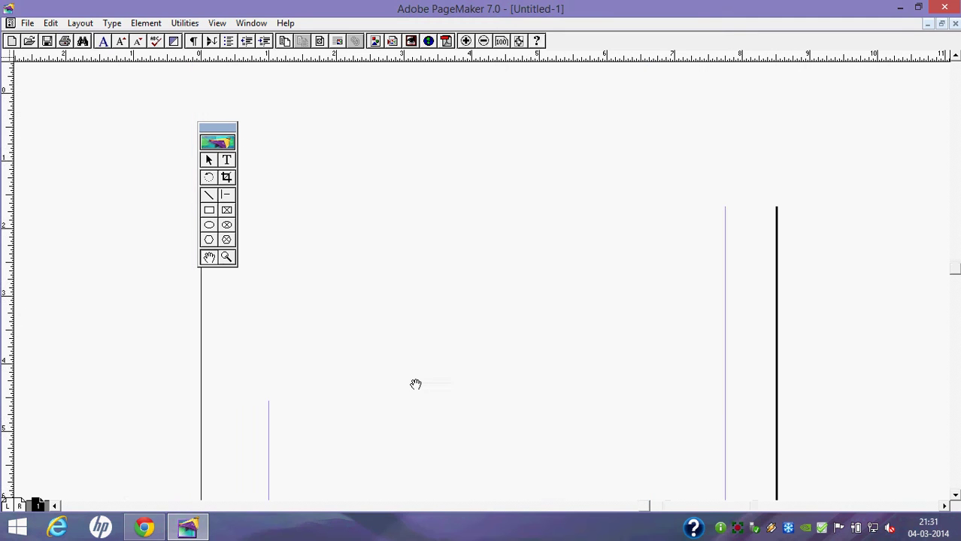
Step: Fix the typo to read 'Hello how are you all' and move the text block lower
click(227, 160)
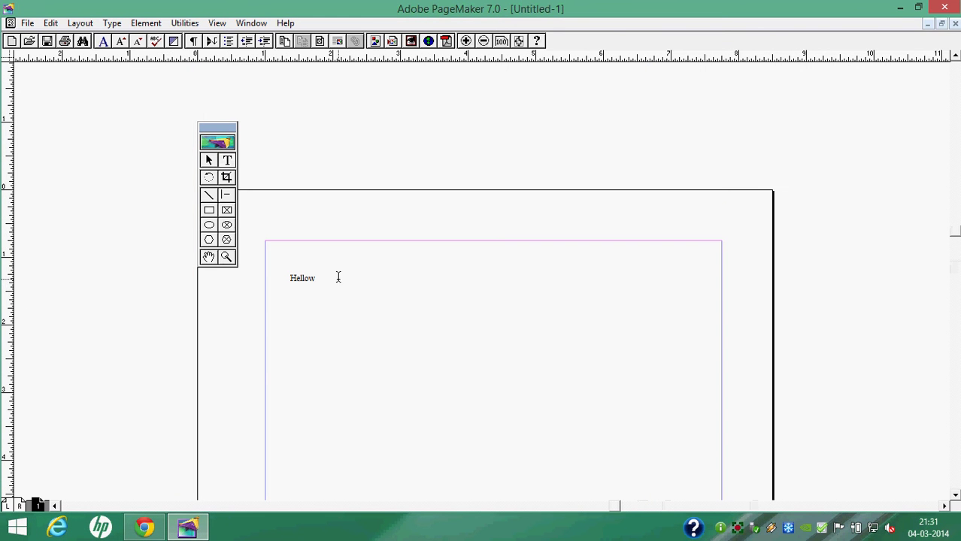
key(BackSpace)
text(how are you )
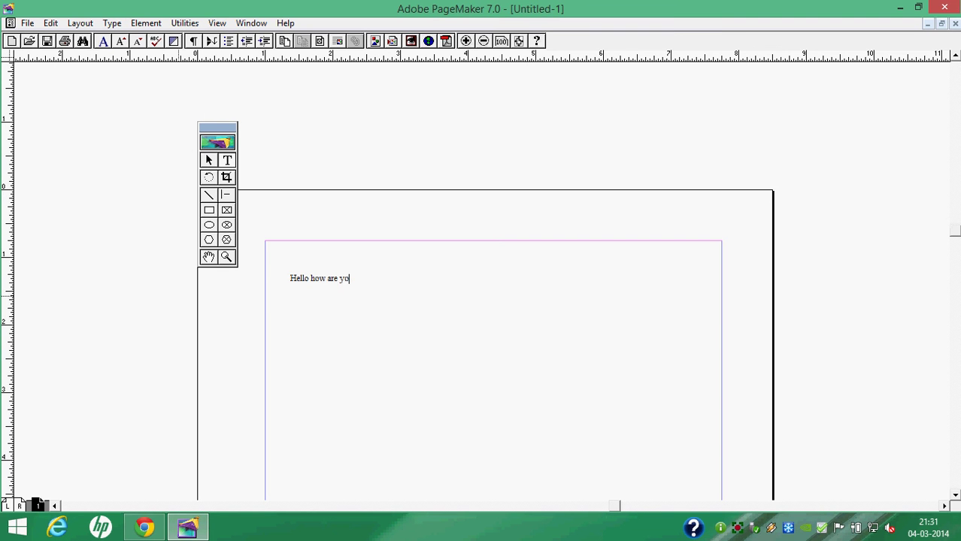
text(all)
click(209, 161)
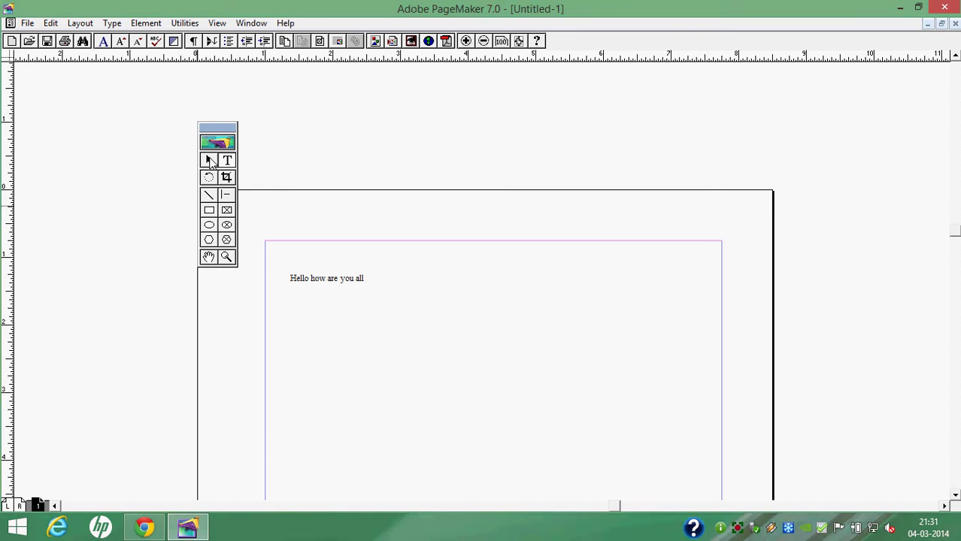
mouse_move(314, 278)
mouse_down()
mouse_move(380, 289)
mouse_move(484, 347)
mouse_move(403, 286)
mouse_move(476, 352)
mouse_move(337, 277)
mouse_move(415, 327)
mouse_move(348, 263)
mouse_up()
Step: Rotate the greeting text block around a pivot to a slight tilt
click(413, 327)
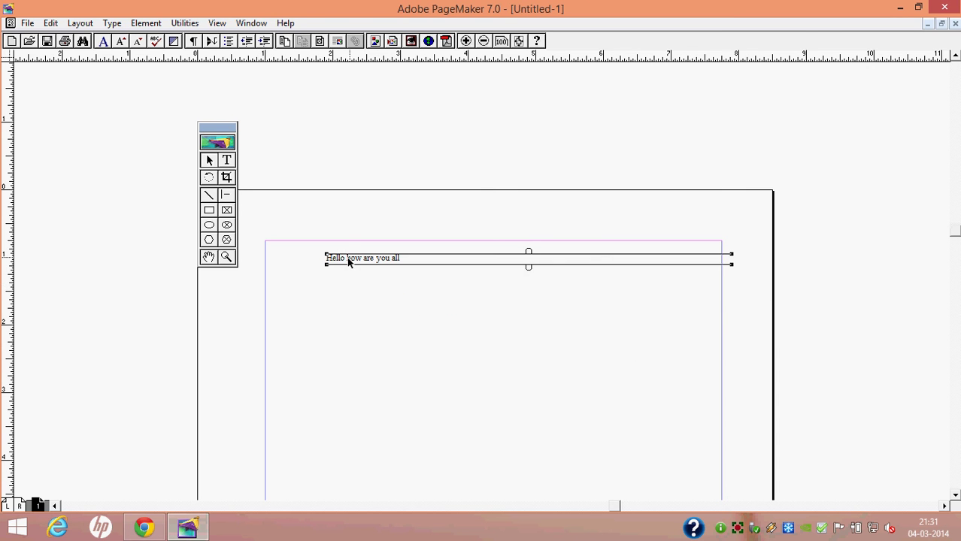
click(209, 179)
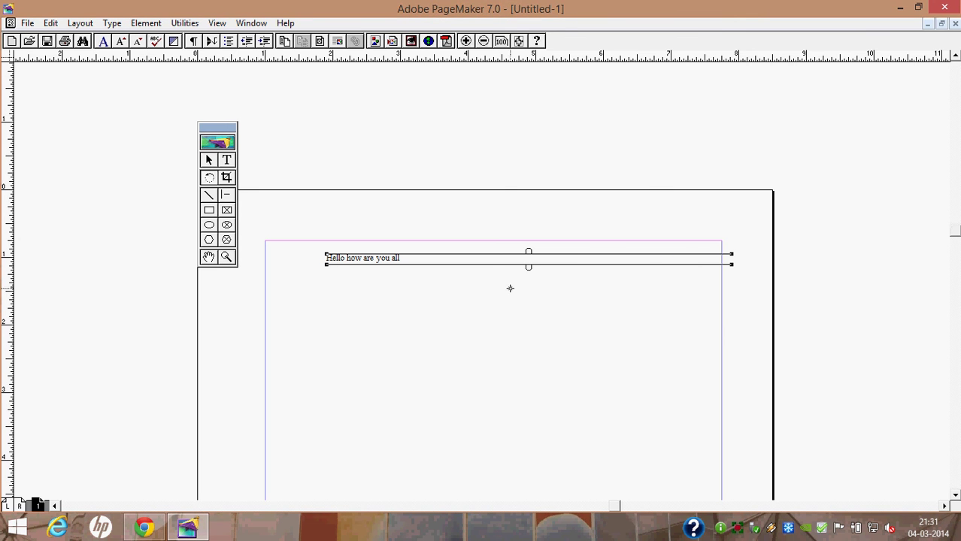
drag(509, 288, 488, 367)
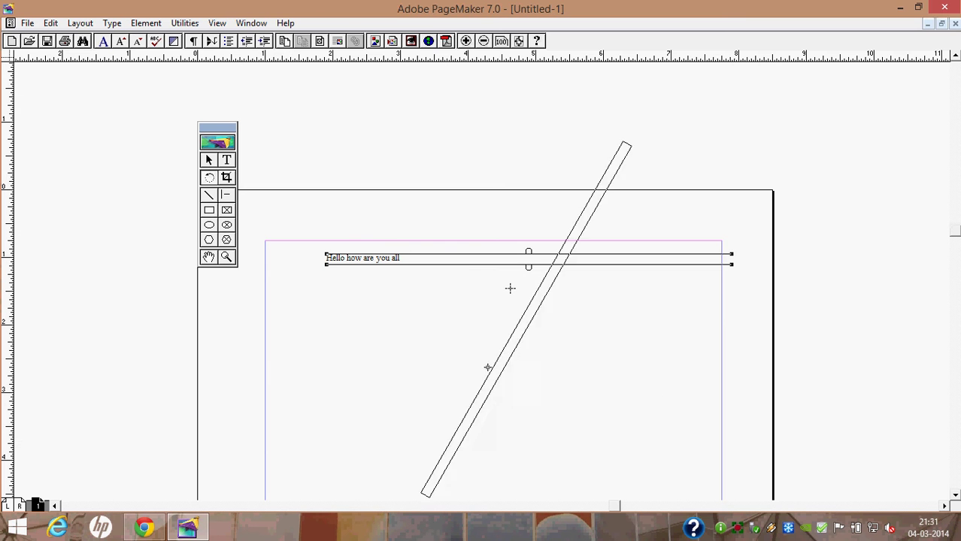
drag(488, 368, 478, 226)
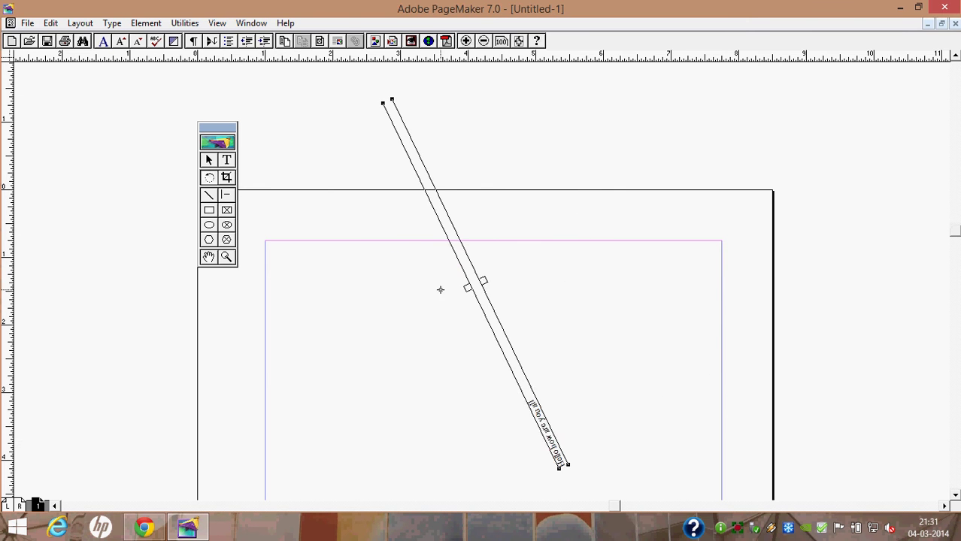
drag(577, 289, 570, 319)
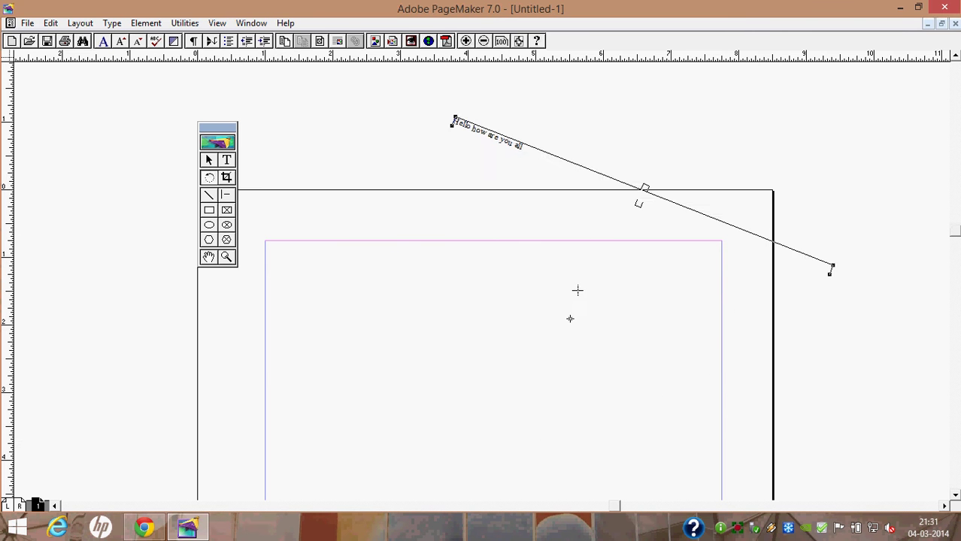
mouse_move(433, 319)
mouse_down()
mouse_move(451, 178)
mouse_move(630, 287)
mouse_up()
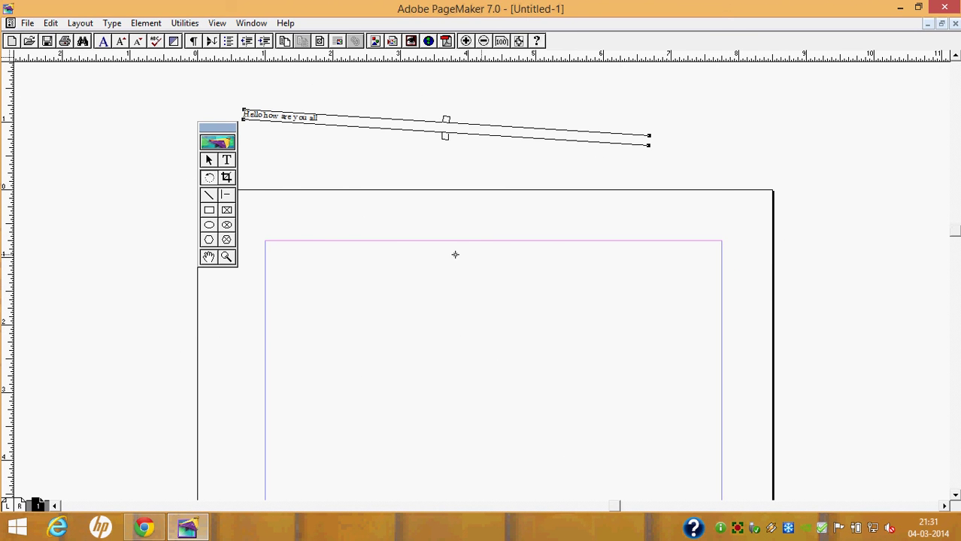
Step: Move the tilted greeting back inside the page's top margin
click(214, 161)
drag(310, 128, 411, 280)
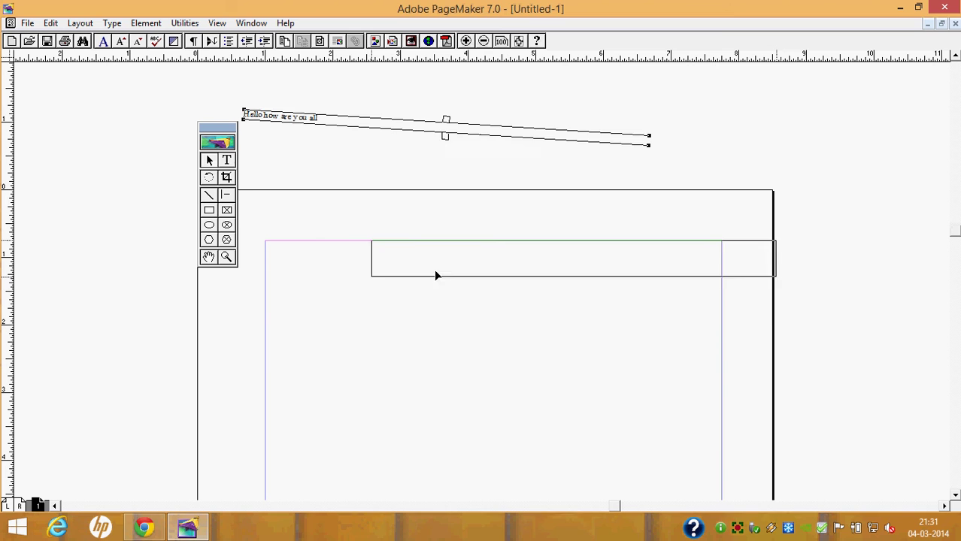
click(226, 178)
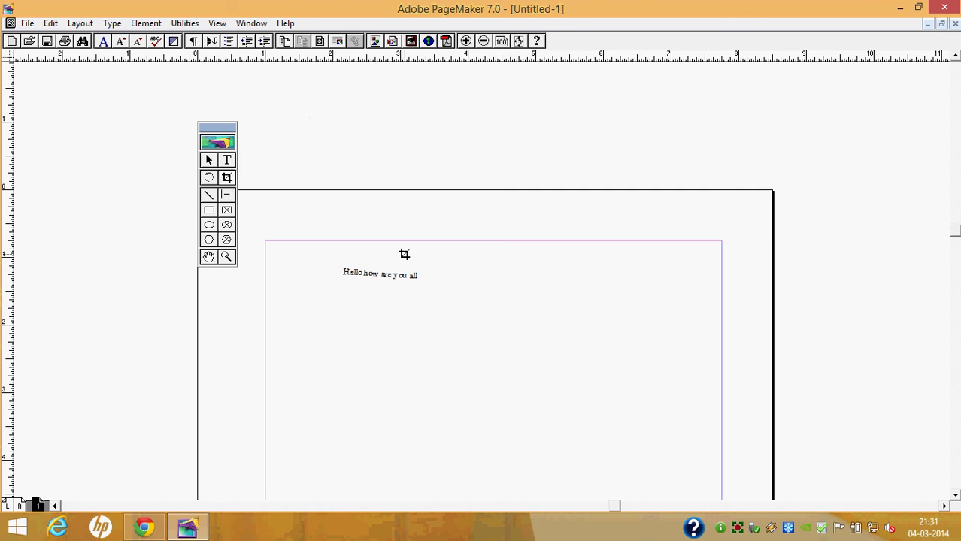
click(209, 196)
drag(360, 347, 641, 360)
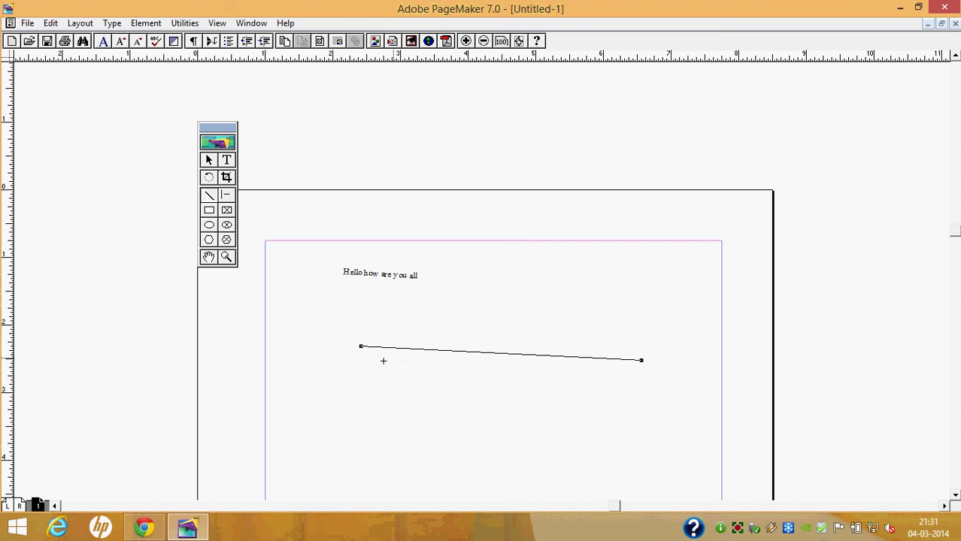
drag(366, 423, 322, 304)
drag(330, 412, 600, 365)
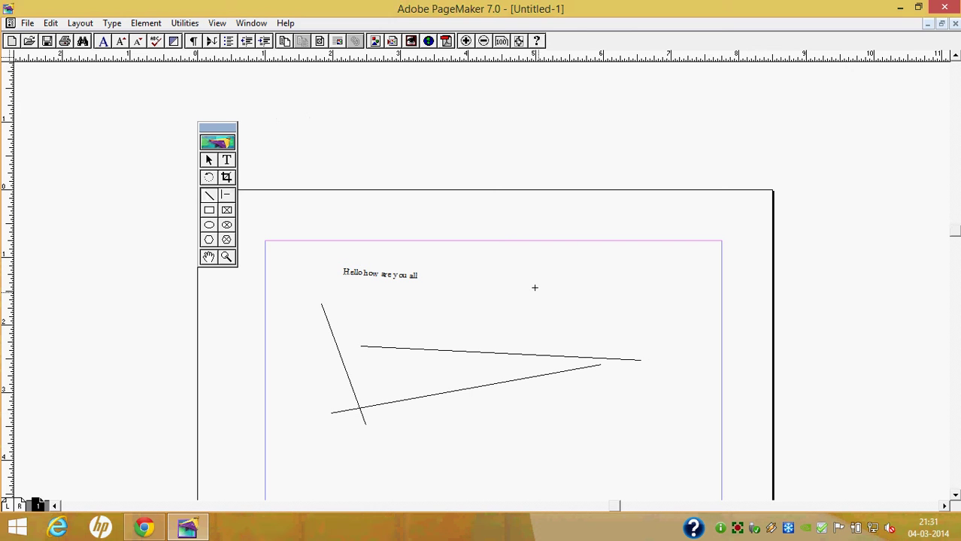
drag(535, 288, 642, 437)
drag(413, 430, 576, 436)
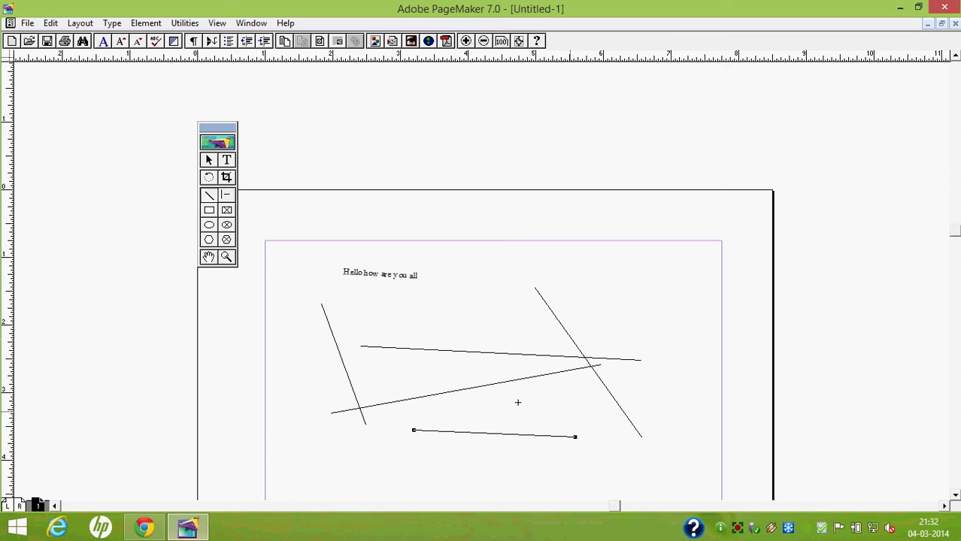
drag(345, 350, 589, 433)
drag(446, 361, 693, 385)
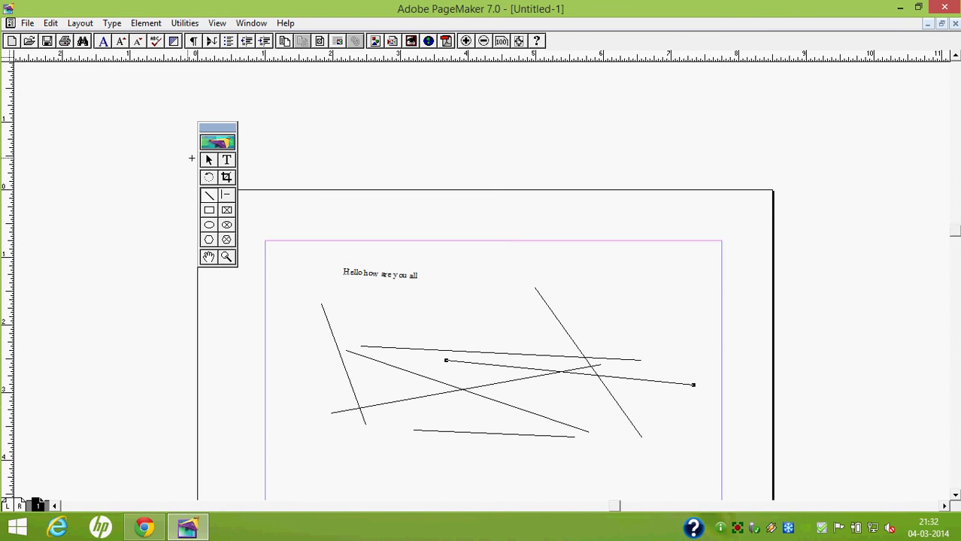
click(209, 196)
key(Delete)
scroll(606, 355, down, 1)
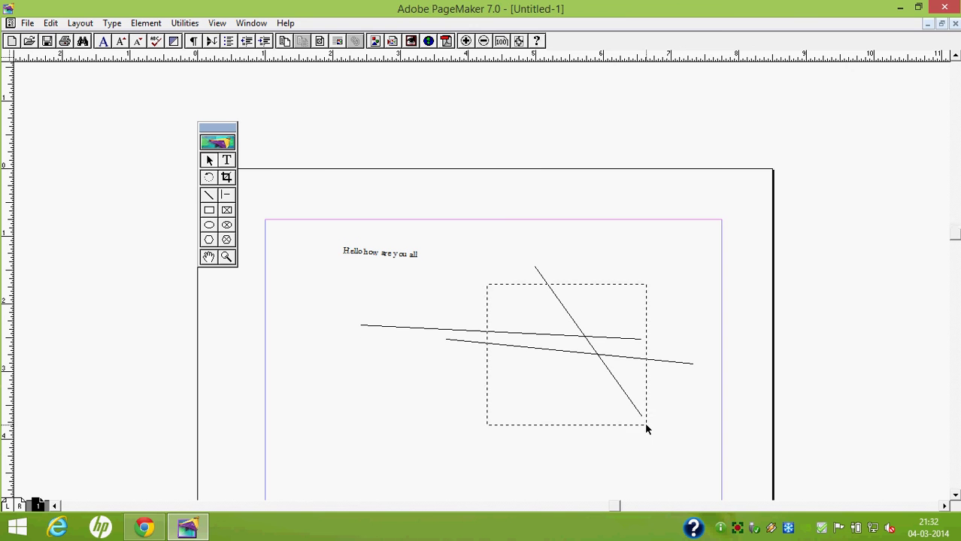
click(546, 334)
key(Delete)
click(551, 350)
key(Delete)
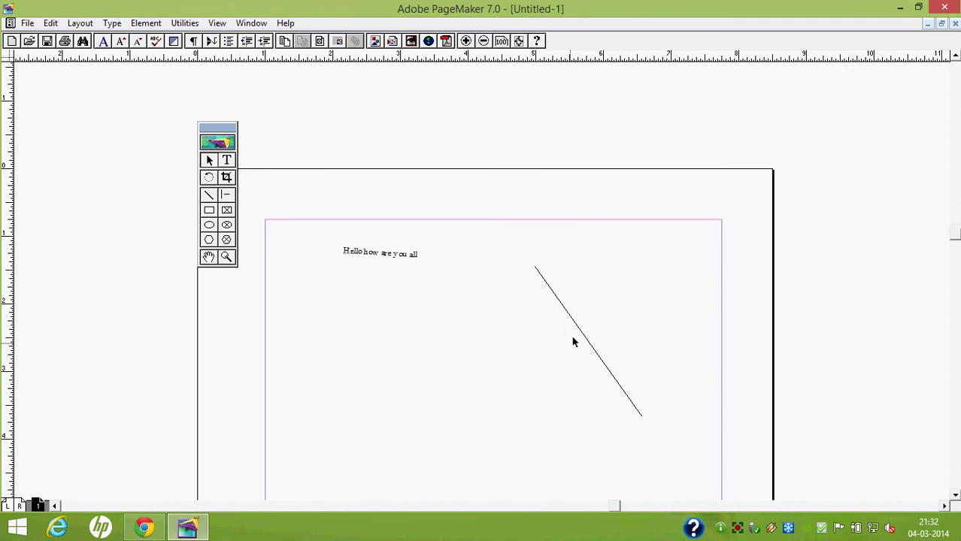
click(580, 336)
key(Delete)
click(227, 197)
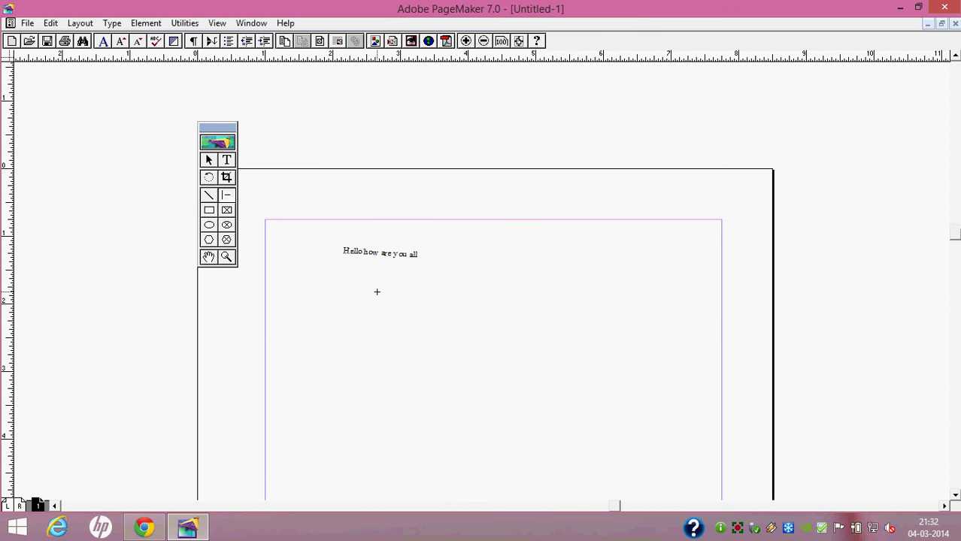
Step: Draw twelve horizontal, vertical and diagonal straight lines across the page
drag(329, 366, 534, 366)
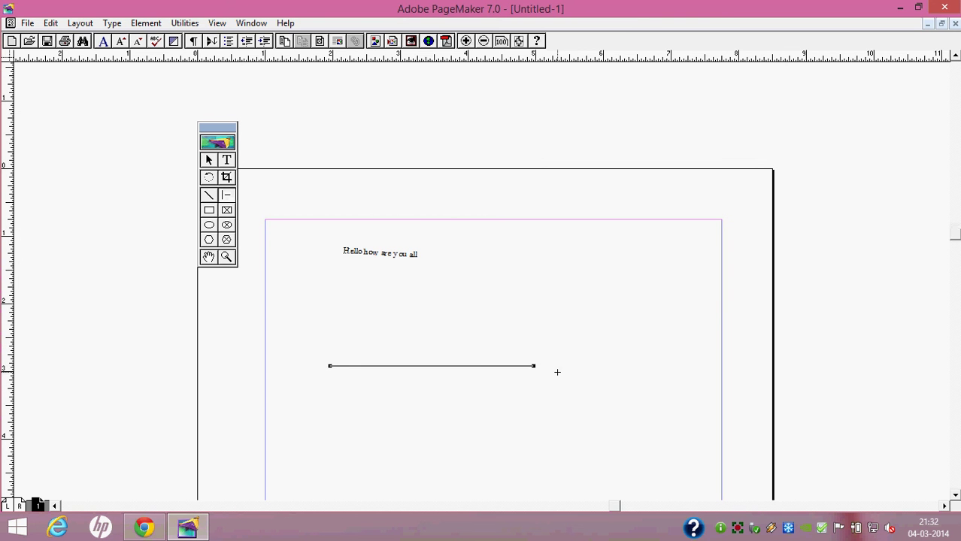
drag(626, 429, 613, 305)
drag(448, 426, 522, 379)
drag(353, 403, 414, 465)
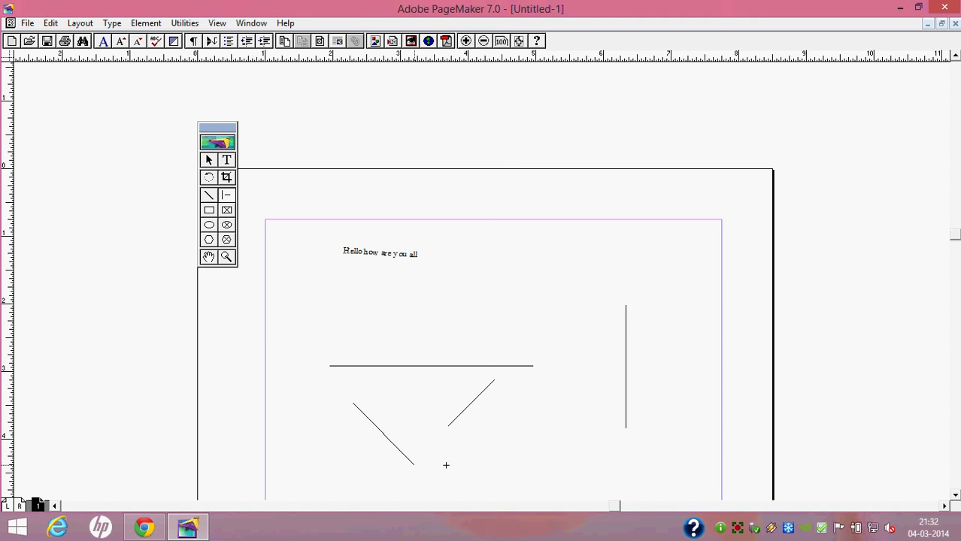
drag(310, 435, 310, 343)
drag(389, 326, 557, 332)
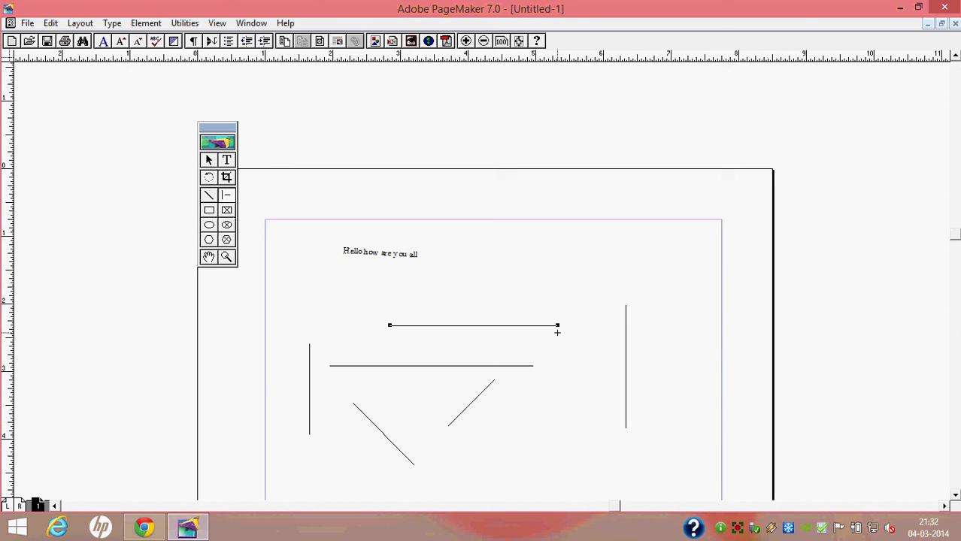
drag(348, 346, 347, 309)
drag(387, 350, 517, 351)
drag(487, 304, 487, 269)
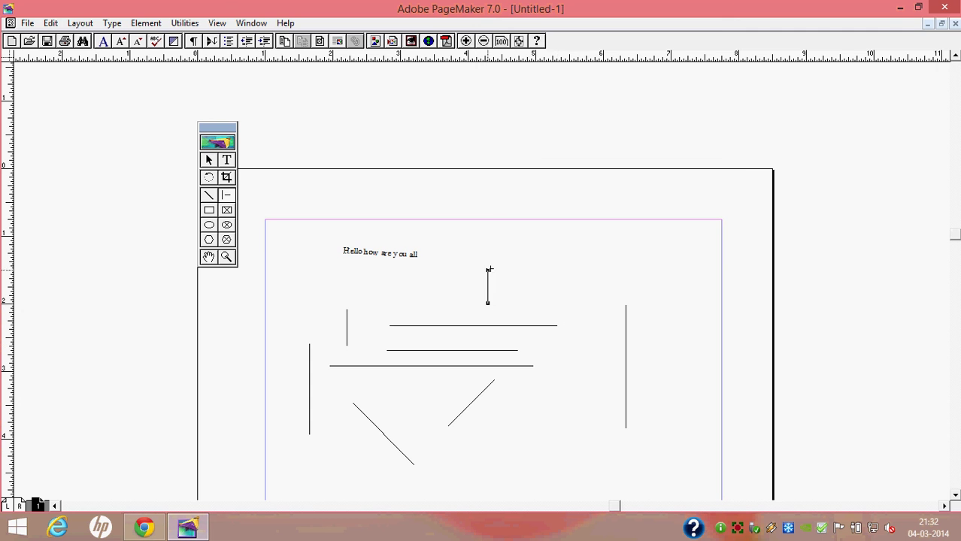
drag(575, 333, 575, 415)
drag(524, 392, 524, 437)
drag(389, 392, 349, 391)
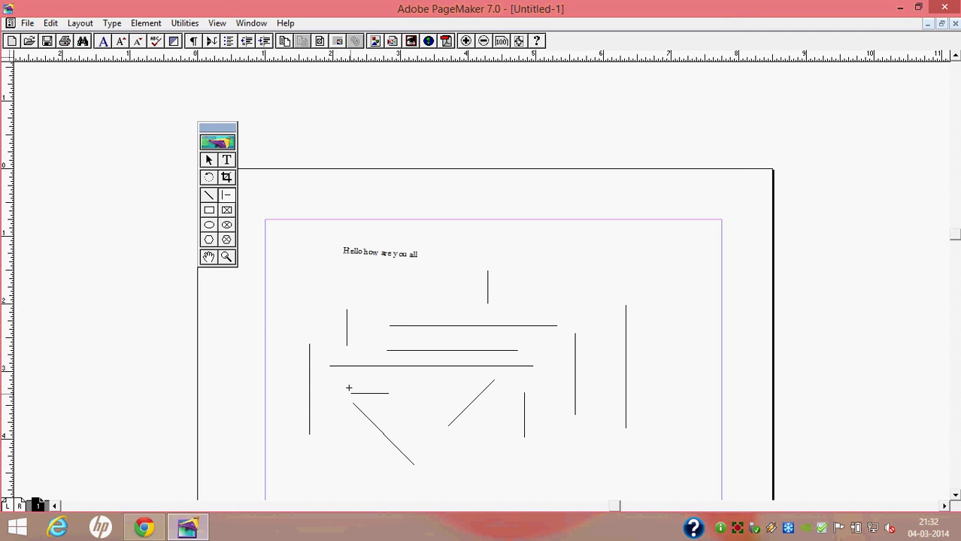
Step: Delete all the stray lines, leaving only the tilted greeting text
click(209, 160)
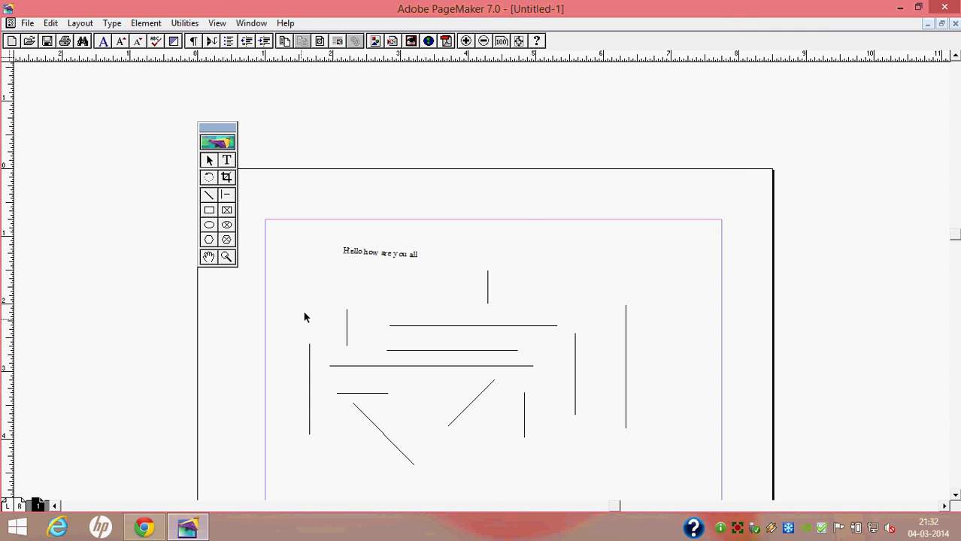
drag(304, 306, 635, 448)
key(Delete)
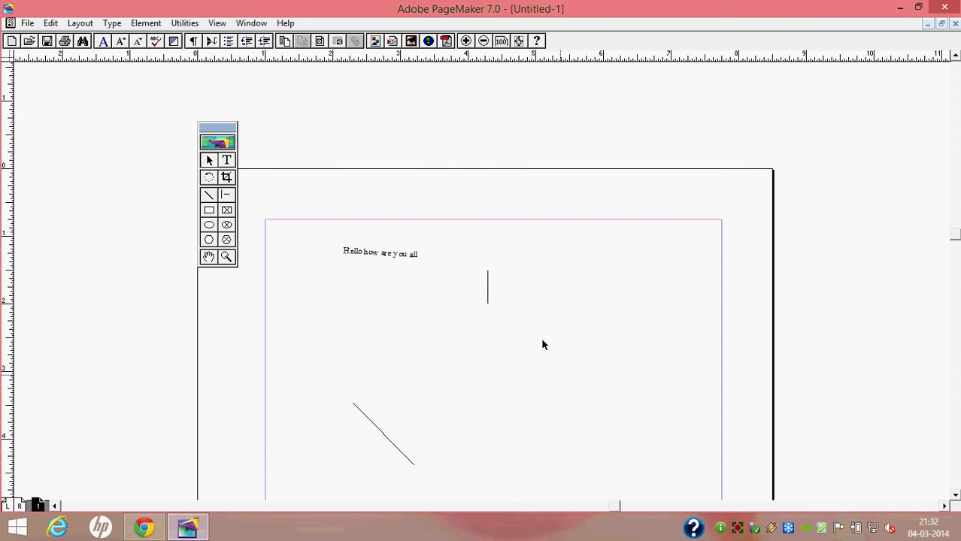
drag(458, 286, 553, 312)
click(378, 437)
key(Delete)
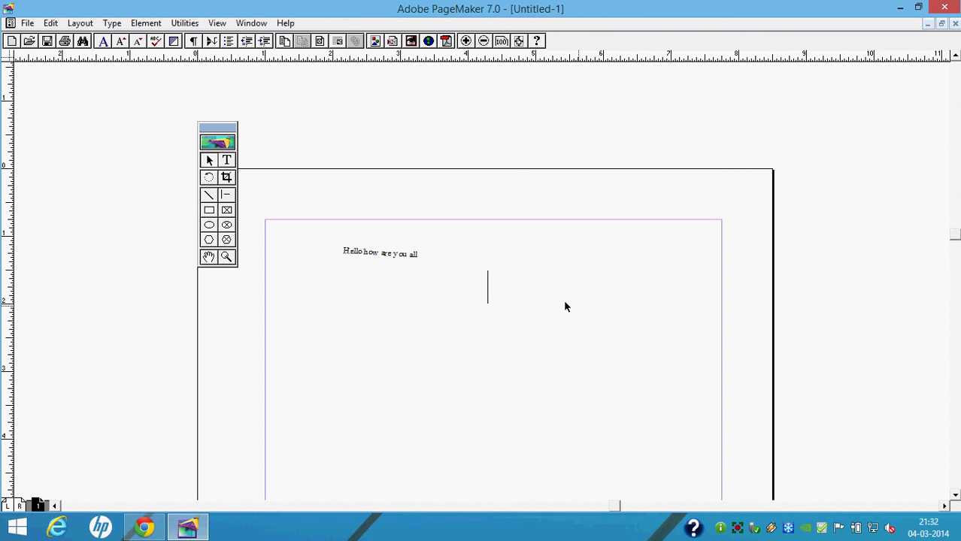
click(488, 291)
key(Delete)
Step: Draw a rectangle across the middle of the page and reshape it narrower and taller
click(208, 211)
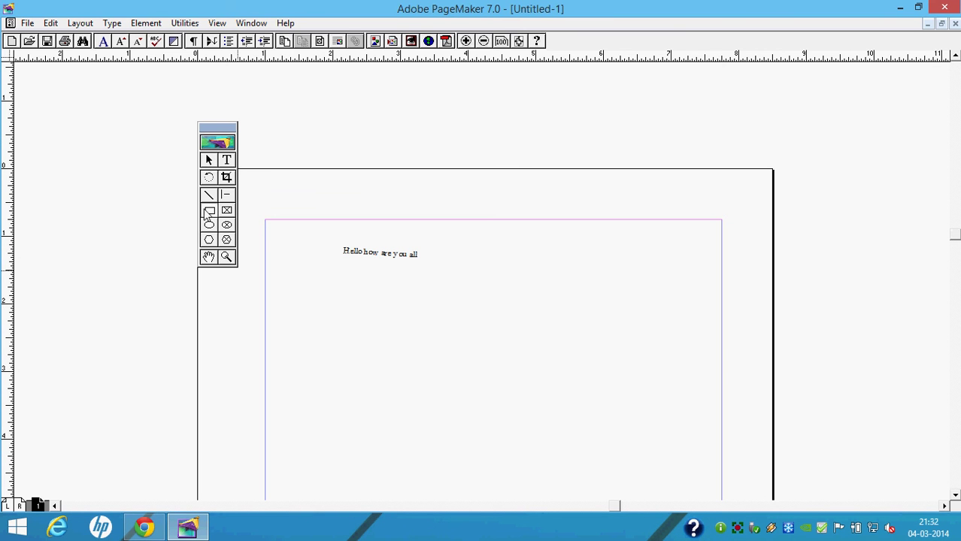
drag(322, 294, 666, 427)
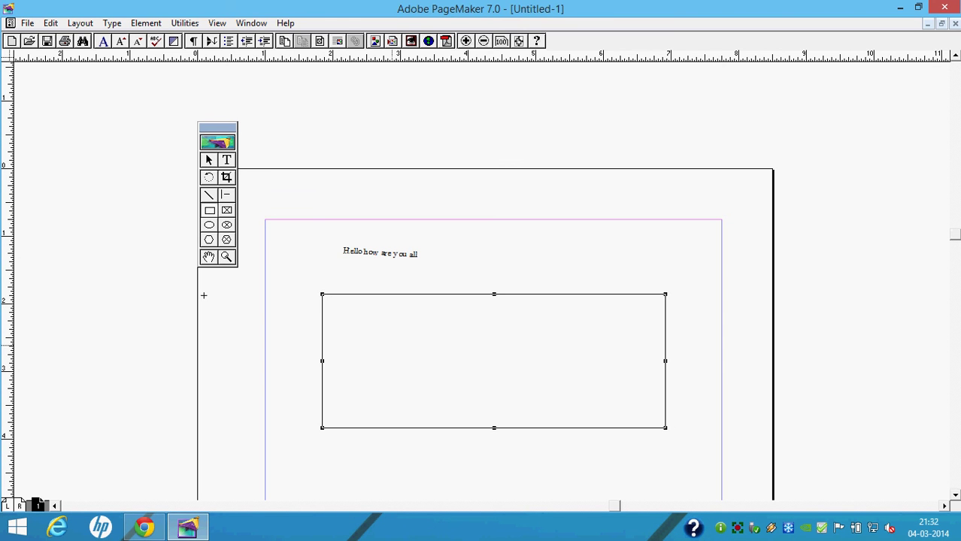
click(208, 160)
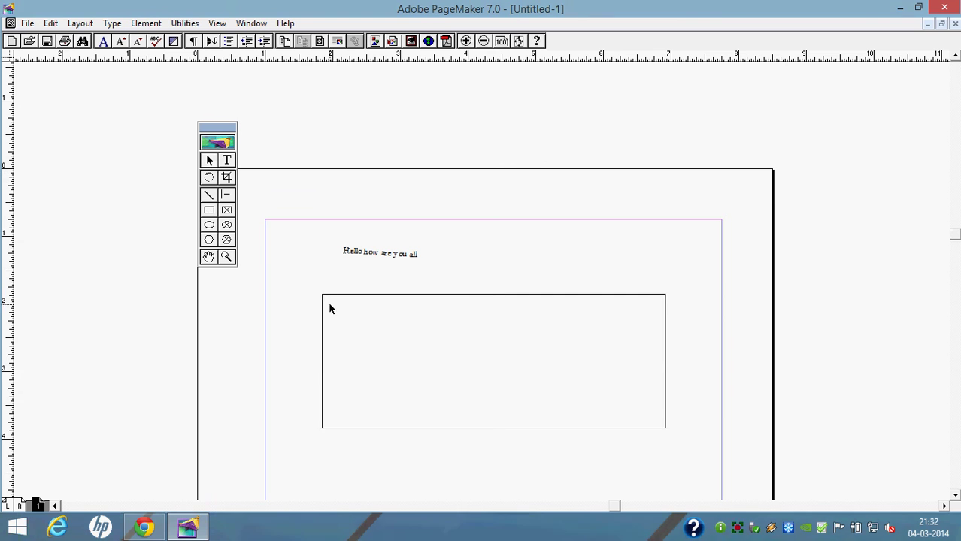
click(324, 295)
mouse_move(325, 295)
mouse_down()
mouse_move(568, 287)
mouse_move(511, 229)
mouse_up()
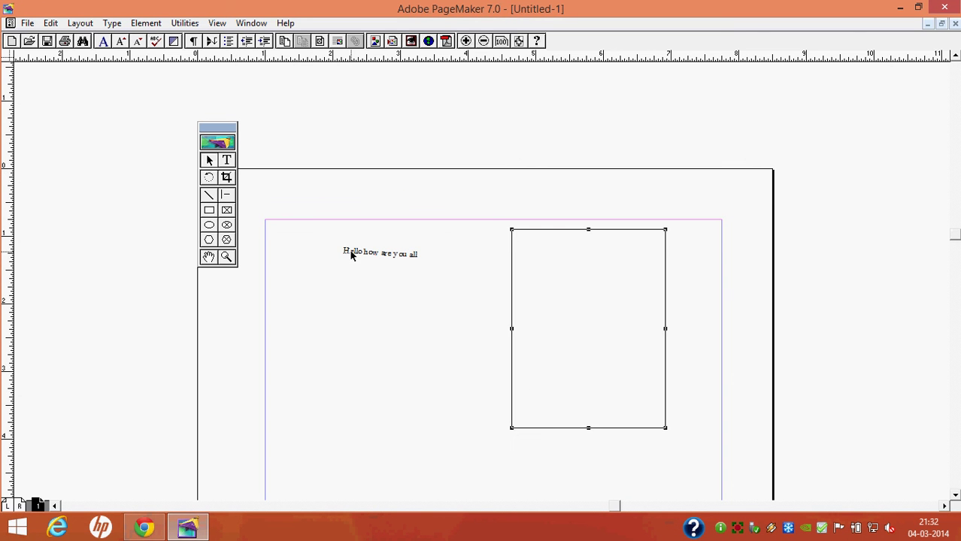
Step: Move the greeting text to the upper right and delete the rectangle
drag(351, 256, 538, 241)
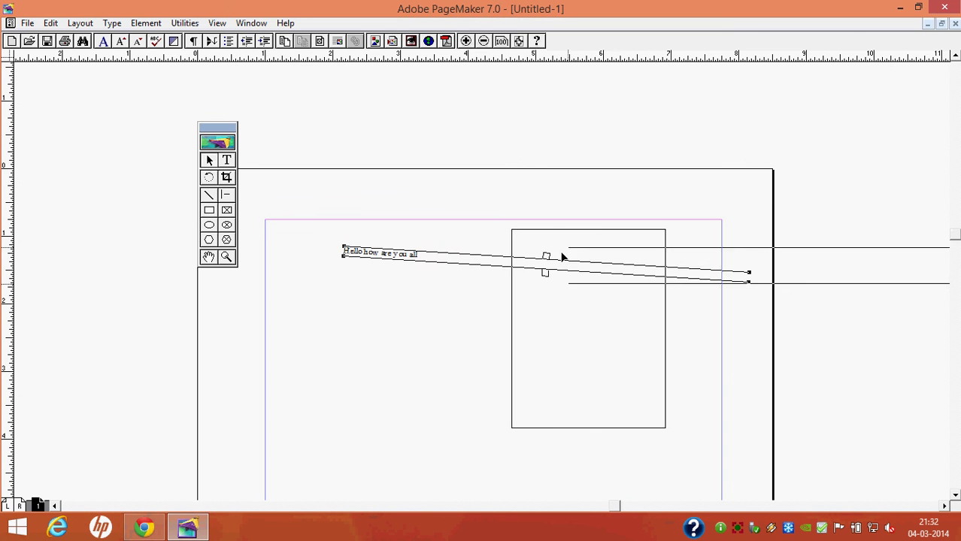
click(511, 257)
key(Delete)
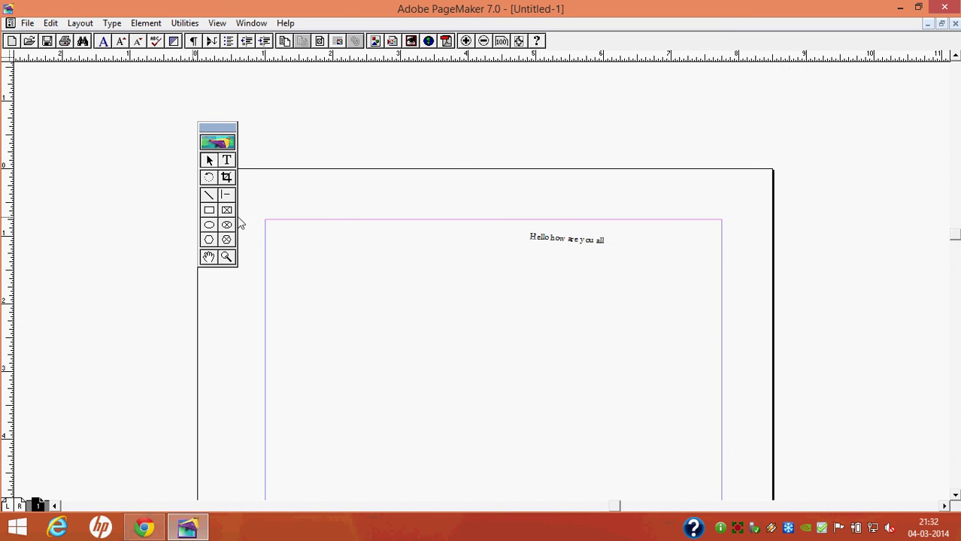
click(209, 225)
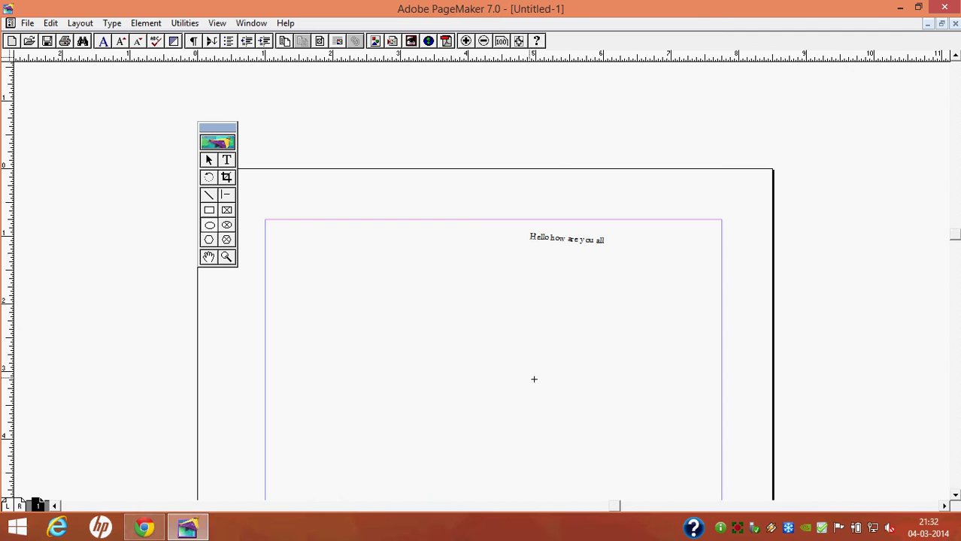
drag(337, 257, 577, 397)
click(209, 159)
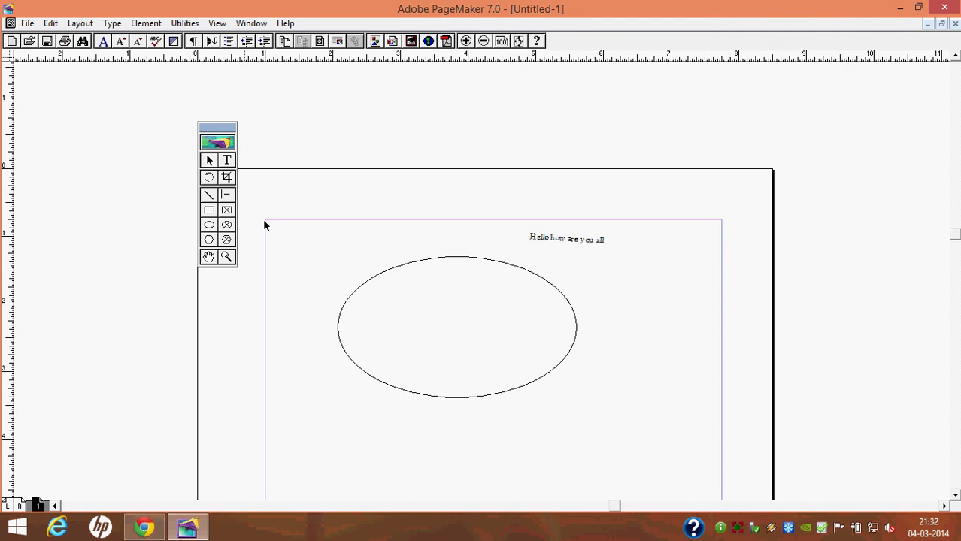
click(376, 276)
click(546, 368)
click(555, 367)
click(473, 315)
right_click(455, 312)
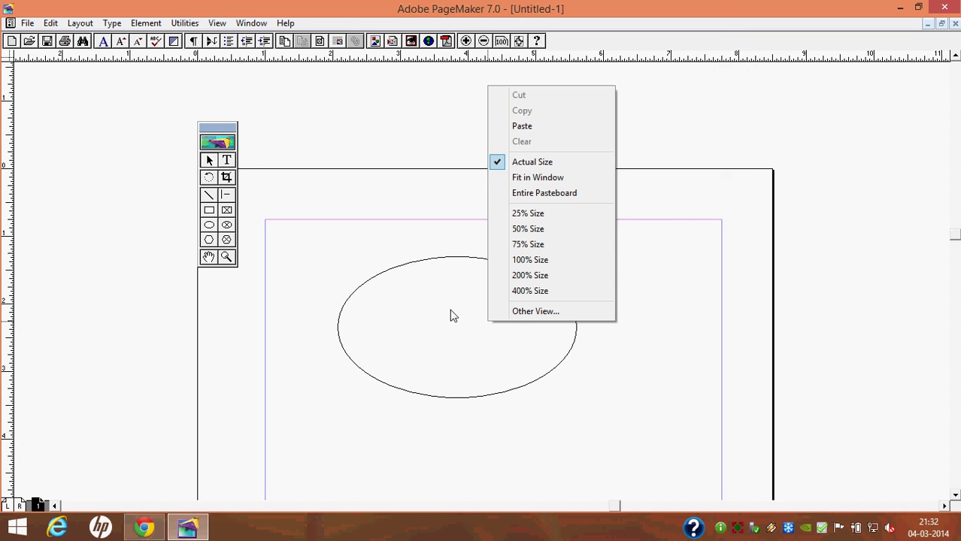
click(204, 229)
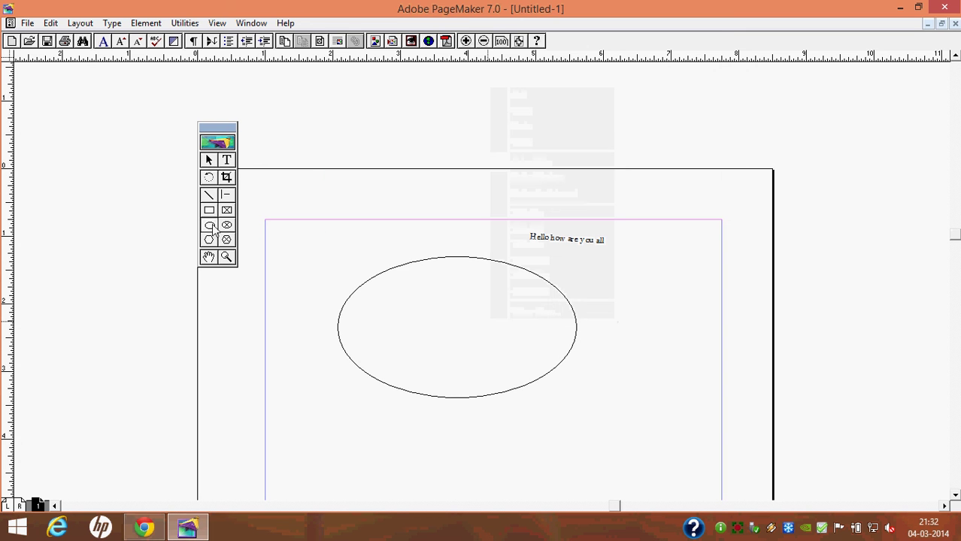
double_click(211, 225)
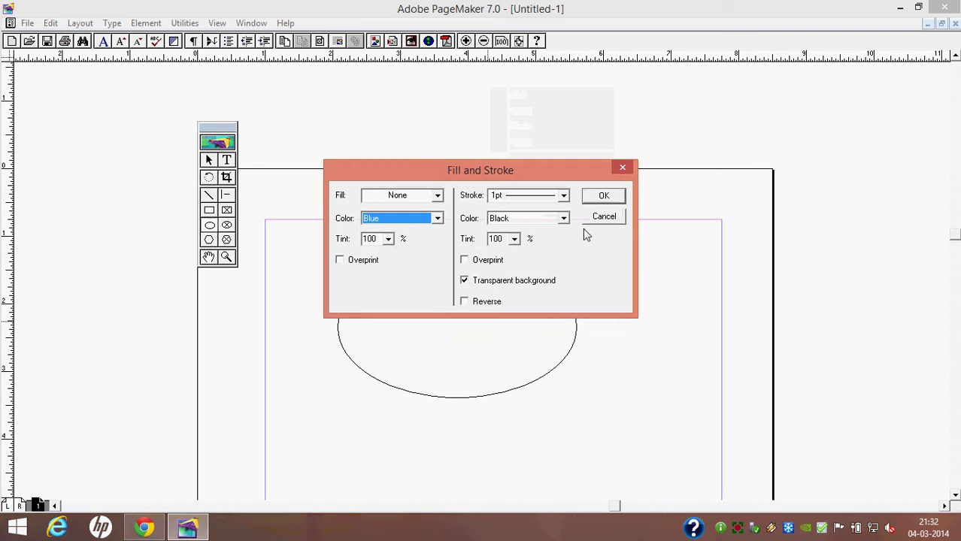
click(601, 196)
double_click(208, 226)
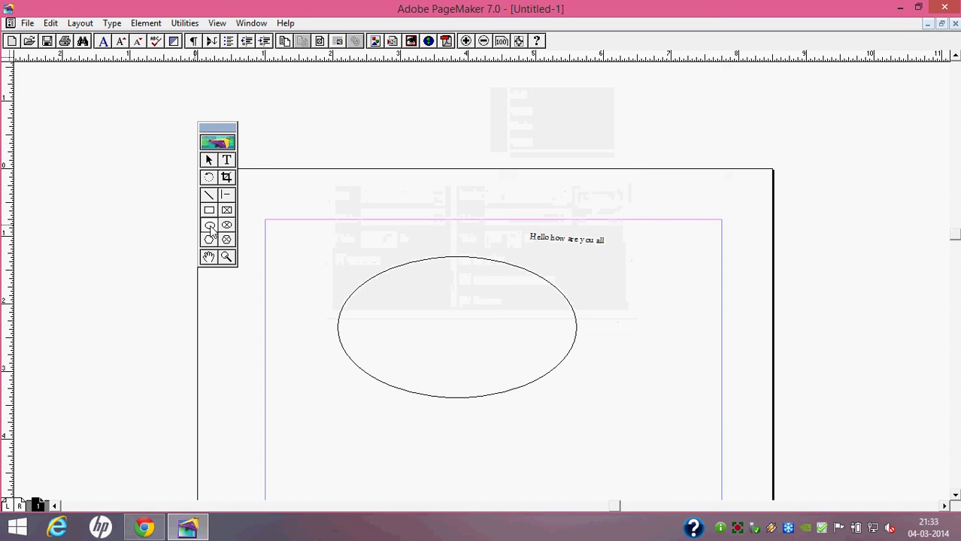
click(413, 194)
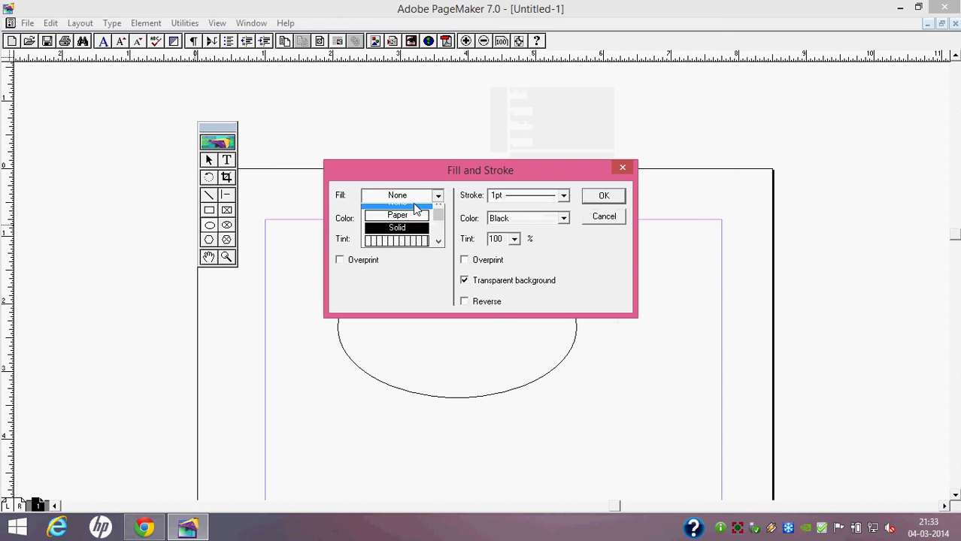
click(406, 245)
click(603, 197)
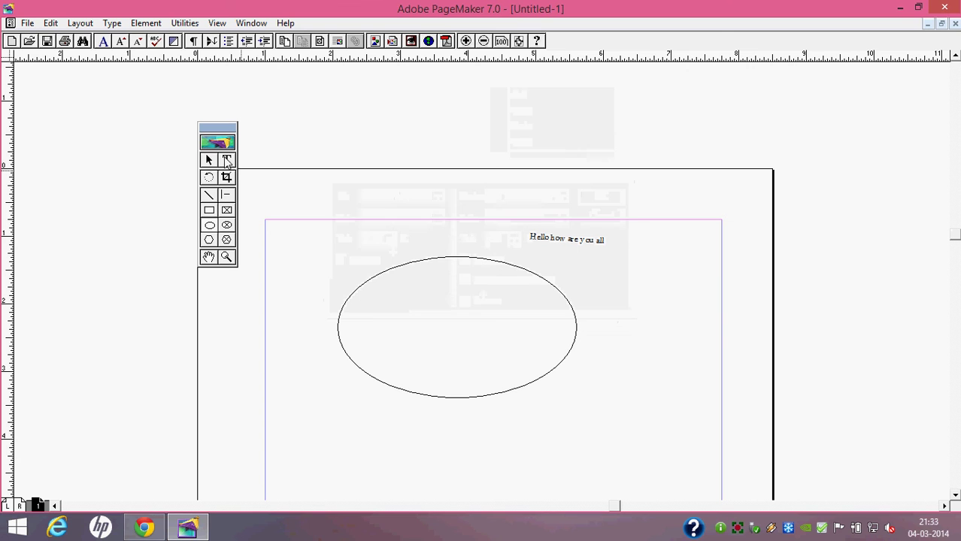
click(209, 160)
click(388, 266)
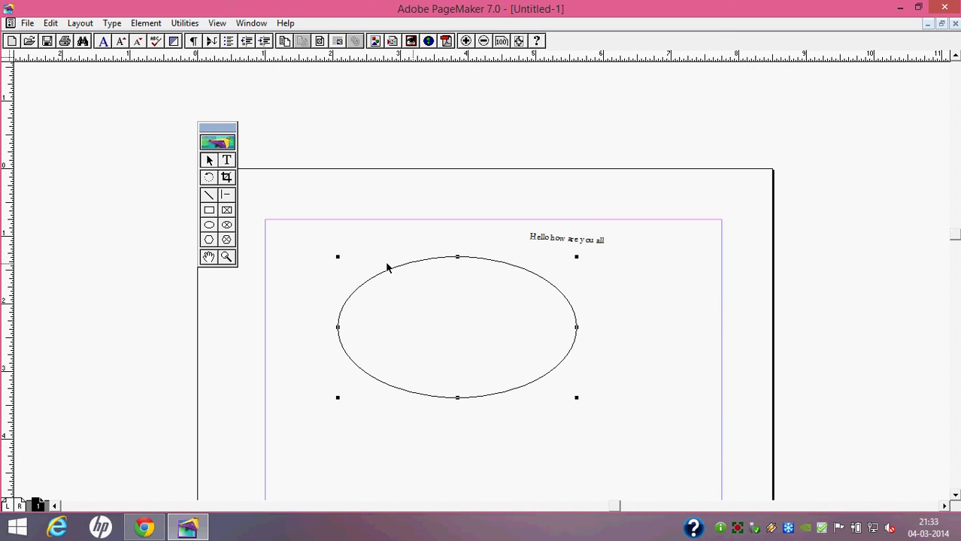
click(209, 225)
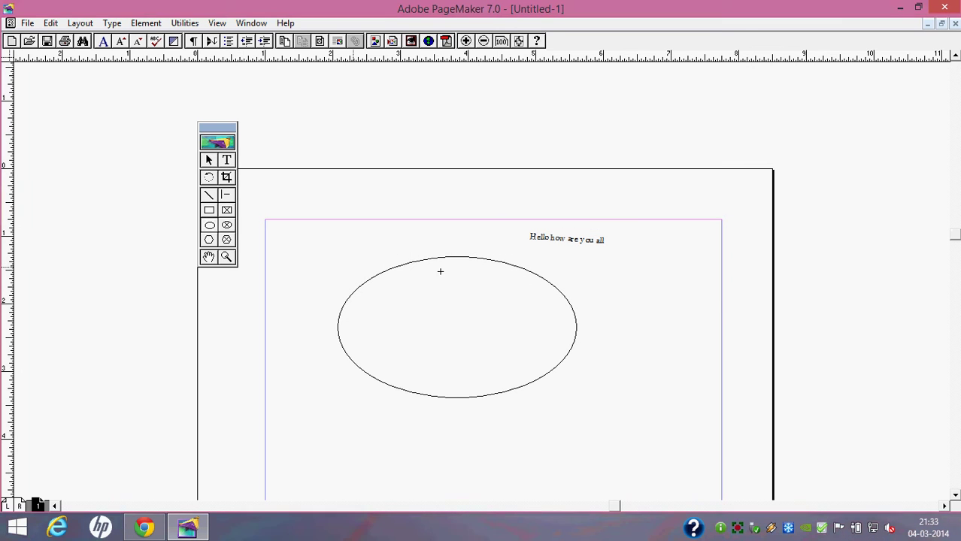
drag(353, 296, 619, 447)
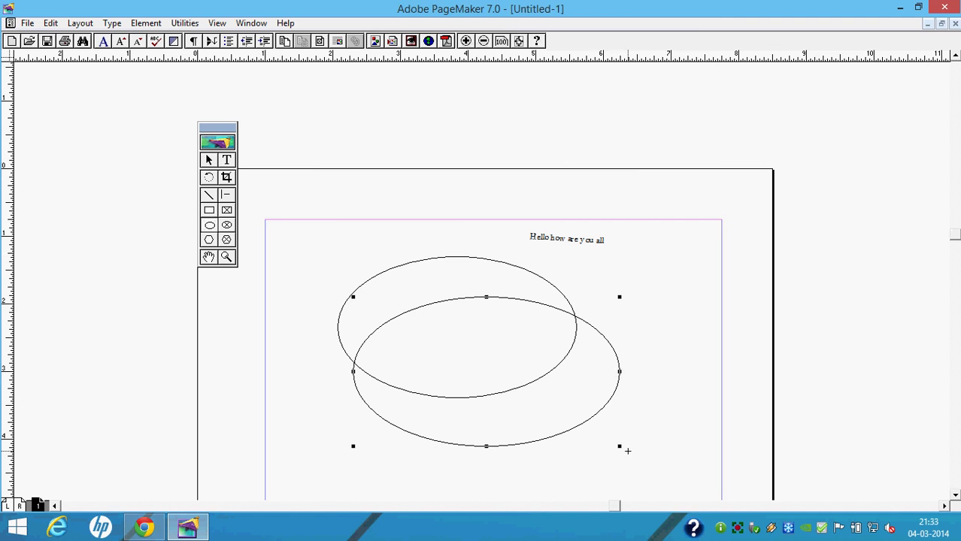
double_click(209, 226)
click(402, 197)
click(397, 222)
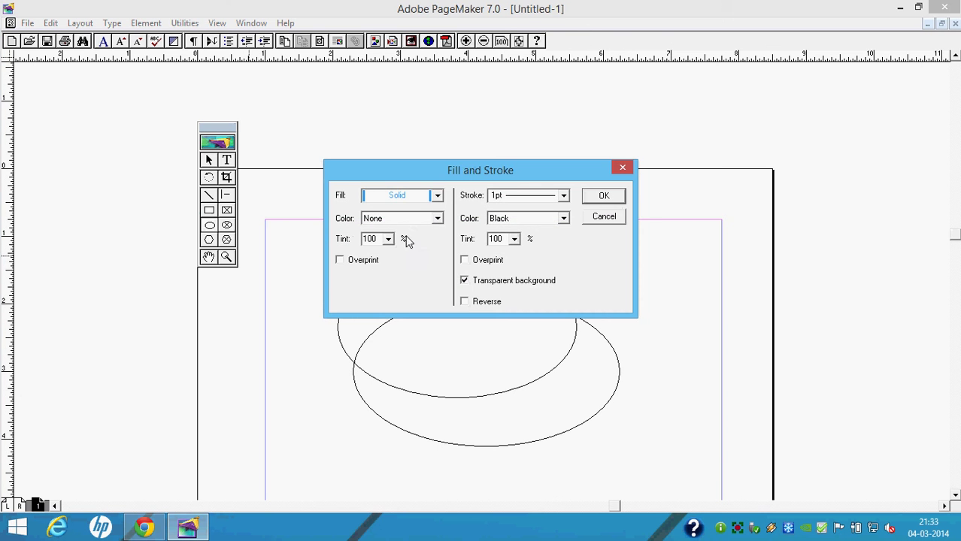
click(604, 195)
drag(448, 297, 639, 400)
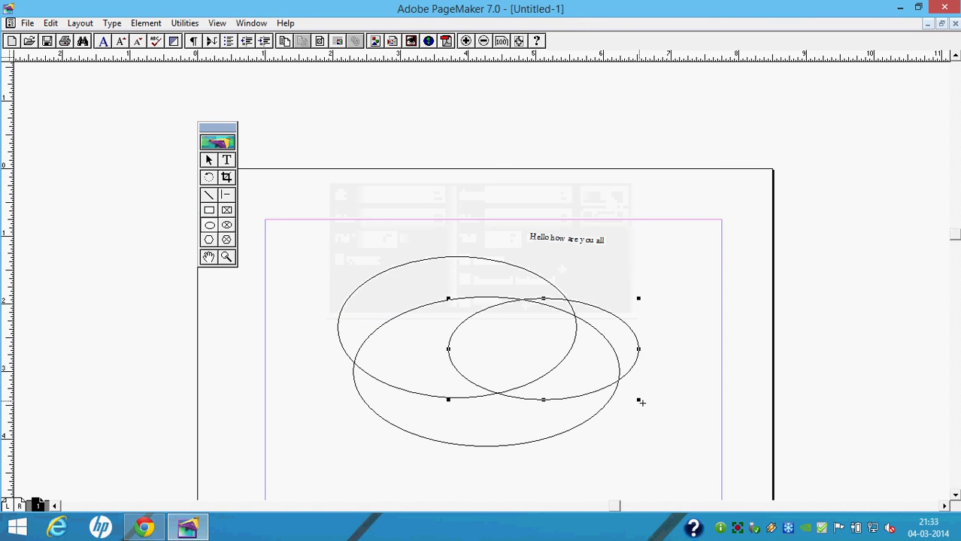
mouse_move(351, 284)
mouse_down()
mouse_move(504, 413)
mouse_move(302, 270)
mouse_up()
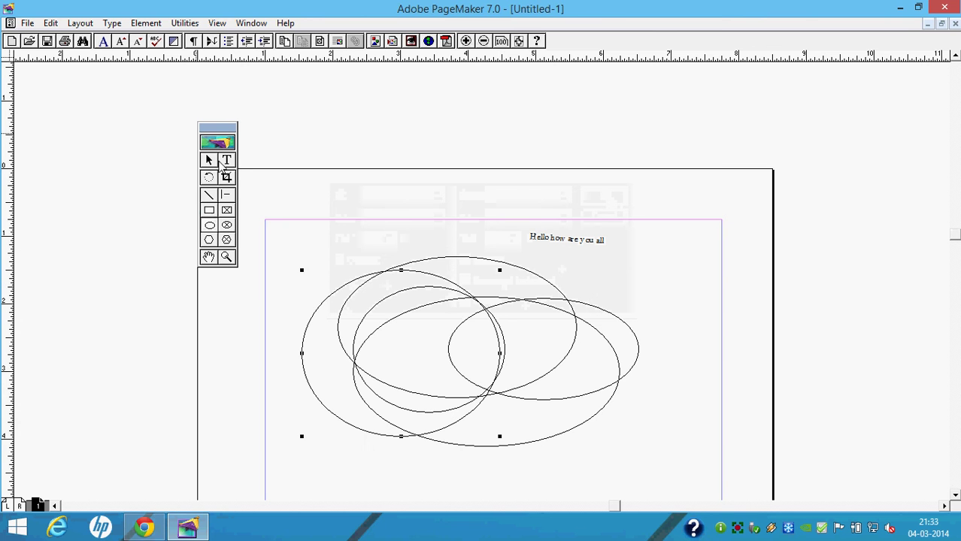
click(209, 159)
drag(372, 264, 624, 488)
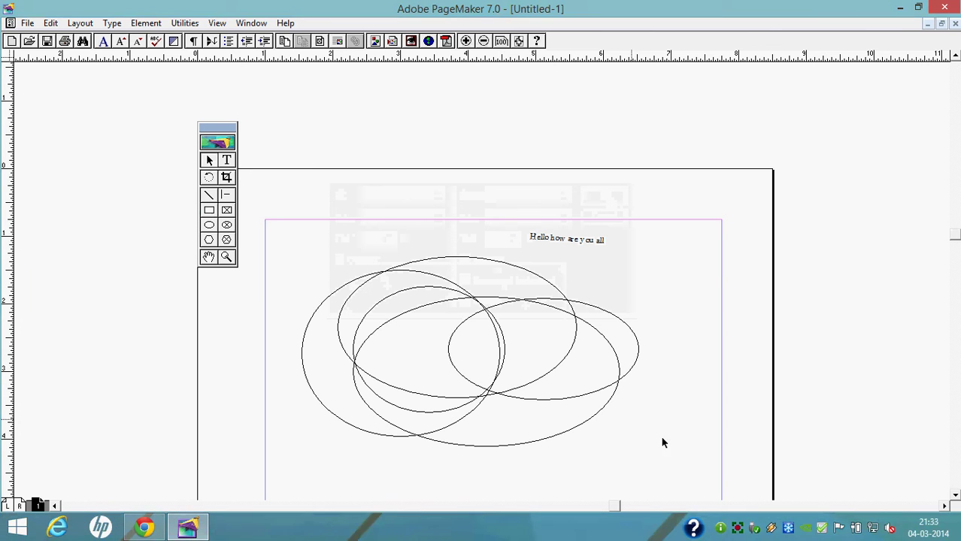
drag(660, 438, 334, 282)
key(Delete)
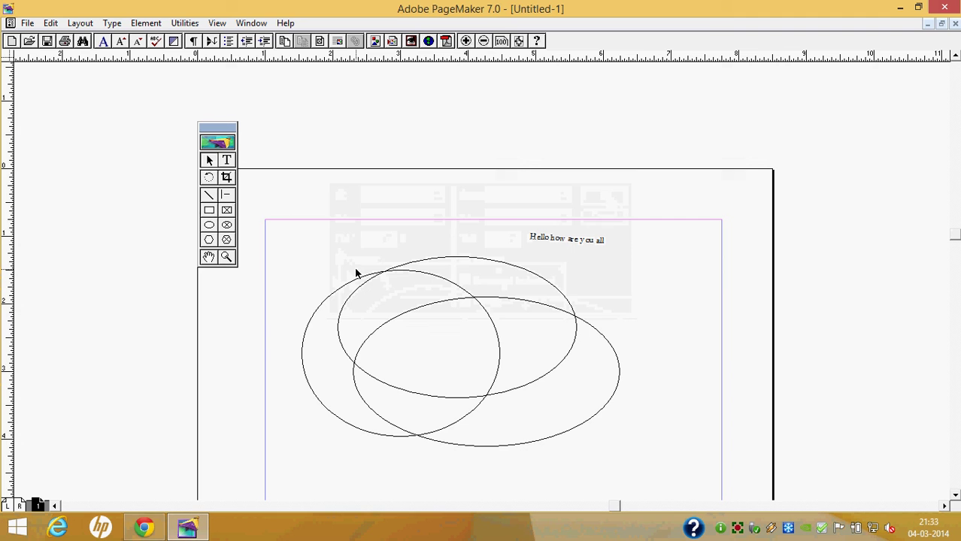
click(392, 274)
key(Delete)
click(418, 264)
key(Delete)
click(435, 302)
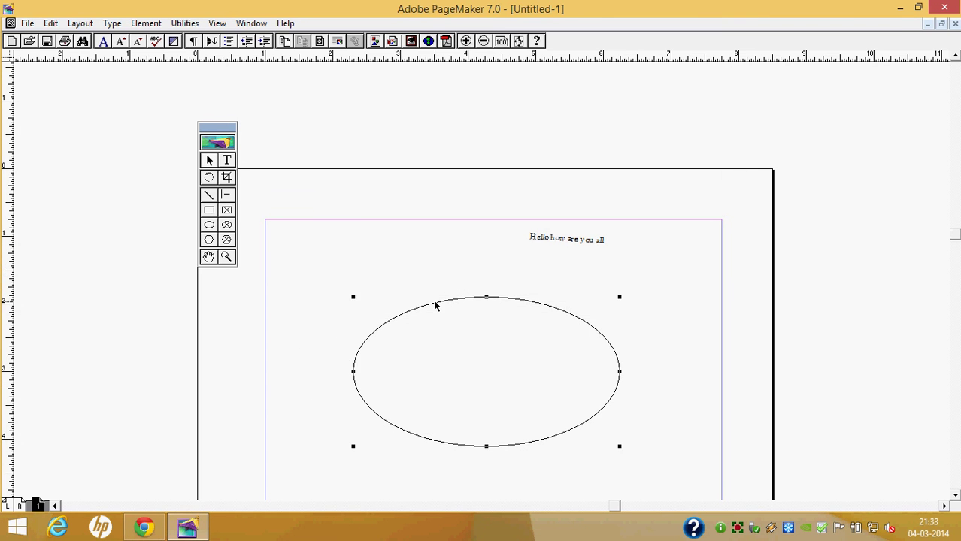
key(Delete)
Step: Draw a hexagon mid-page, then move it to the page's left side
click(209, 239)
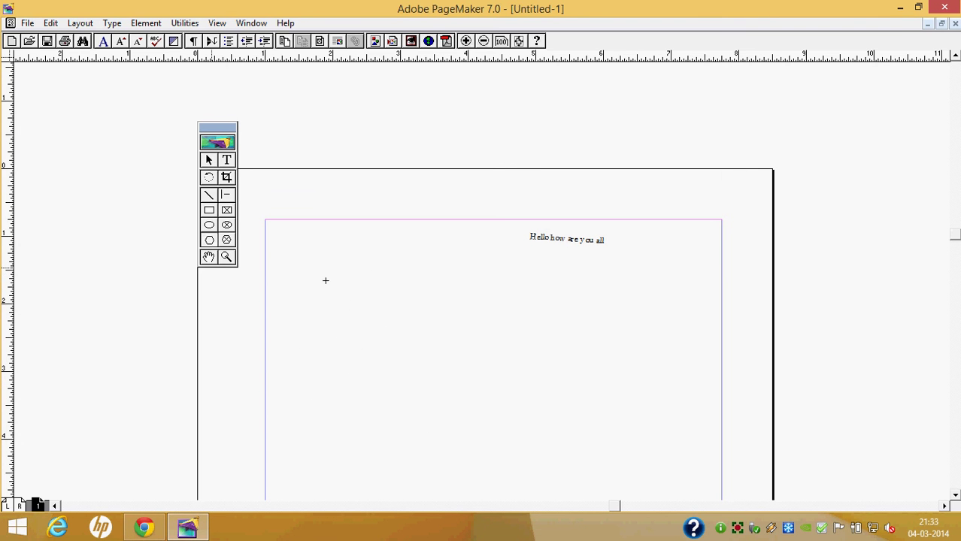
drag(378, 262, 567, 426)
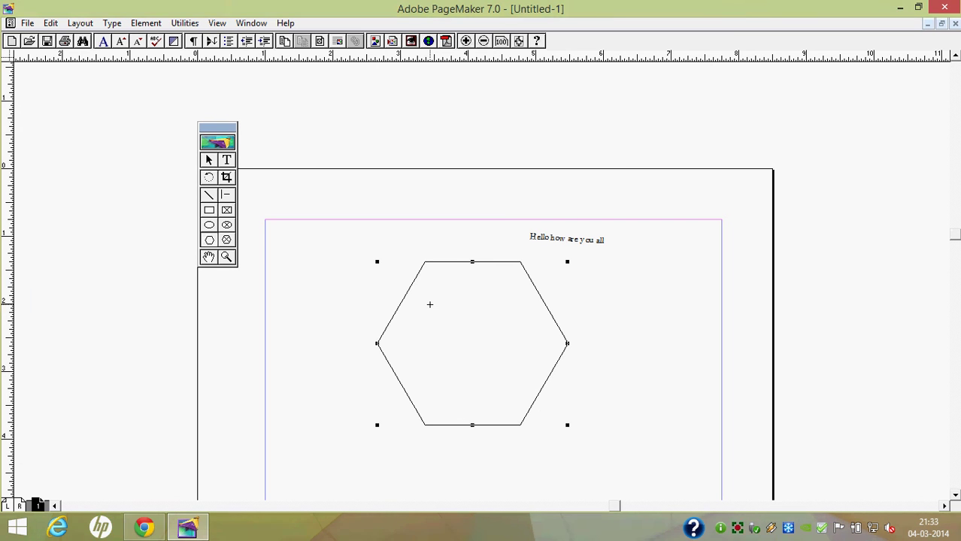
click(210, 177)
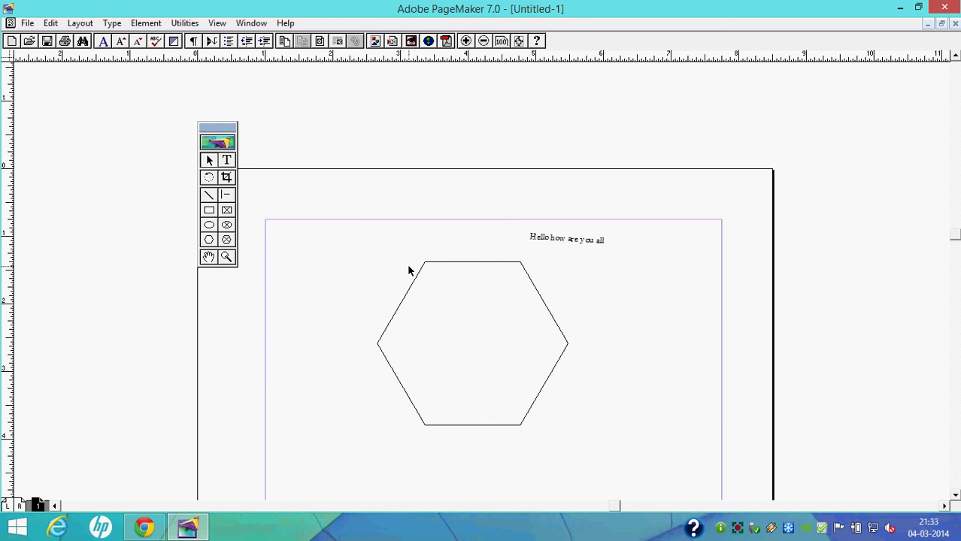
drag(439, 263, 345, 240)
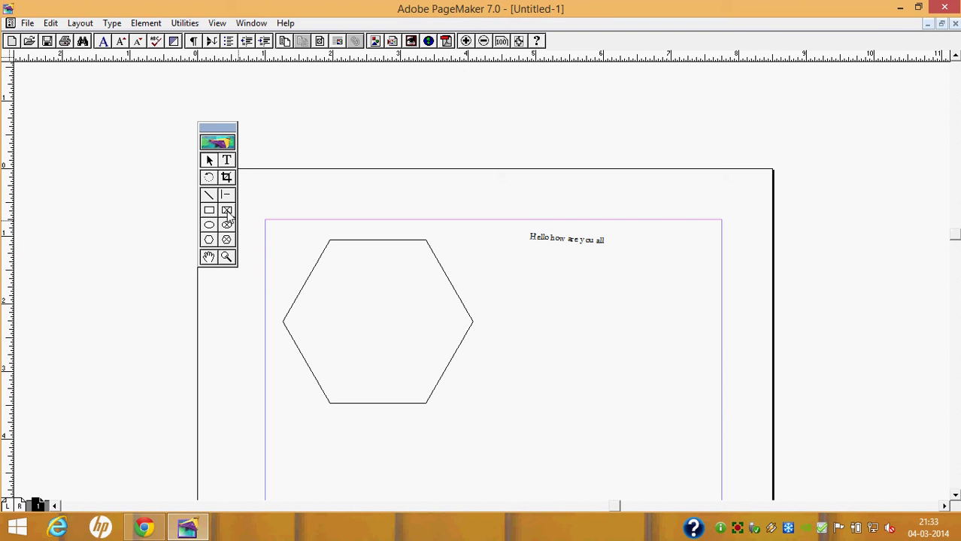
Step: Draw a rectangle frame right of the hexagon and fill it with the pen.jpg picture
click(227, 211)
drag(497, 269, 709, 387)
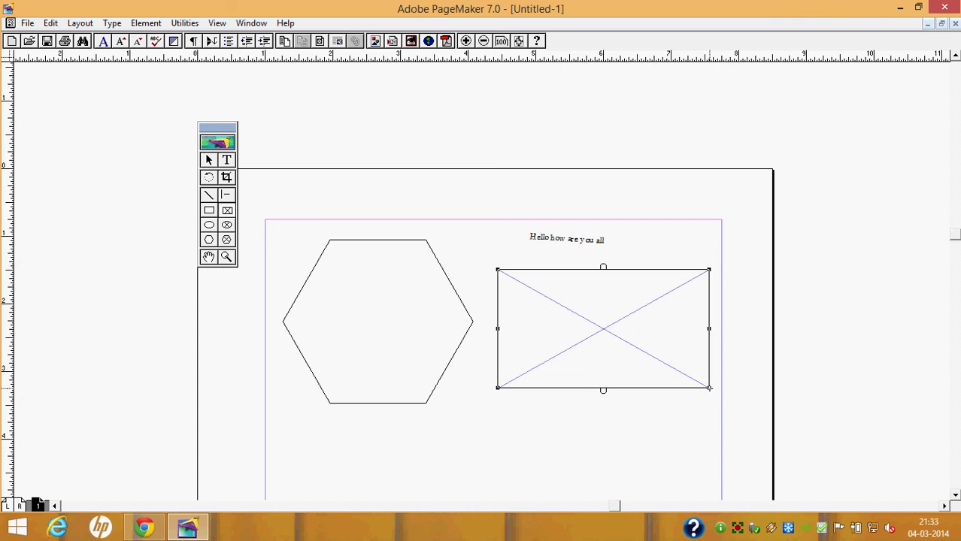
click(209, 161)
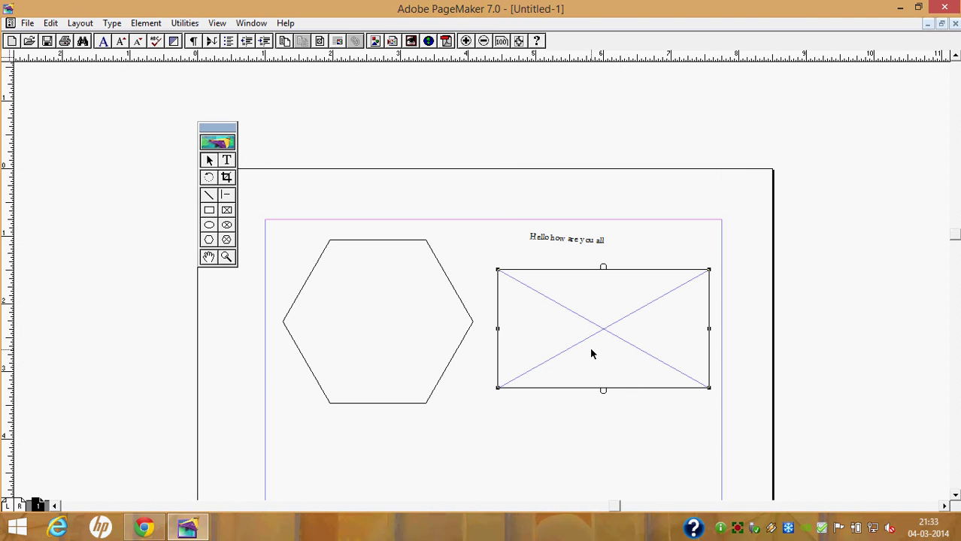
click(388, 43)
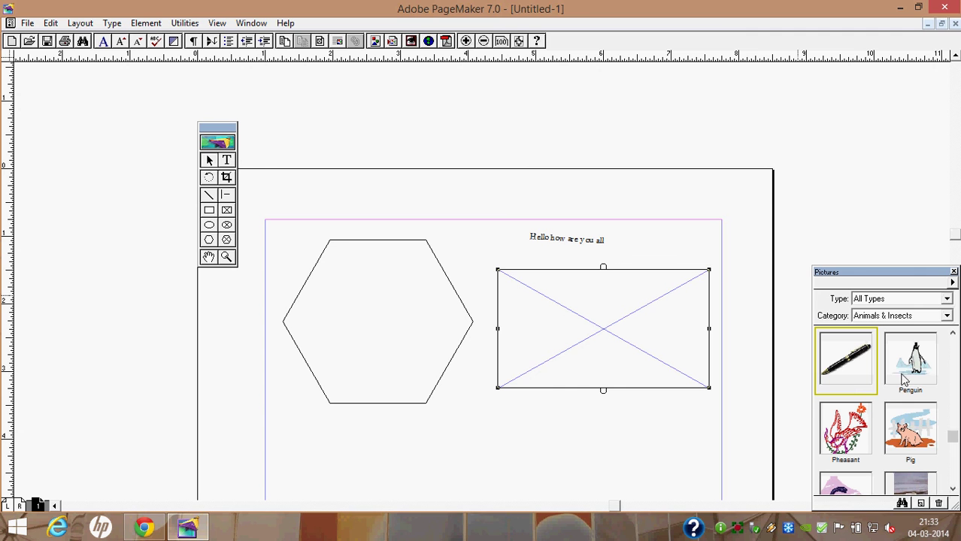
mouse_move(846, 365)
mouse_down()
mouse_move(657, 345)
mouse_move(625, 324)
mouse_move(638, 318)
mouse_move(607, 315)
mouse_up()
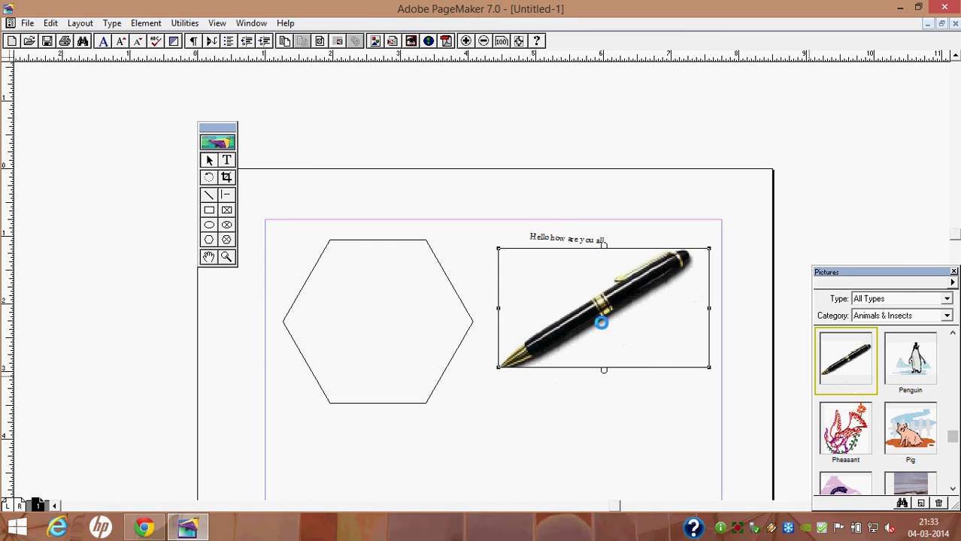
drag(850, 374, 451, 346)
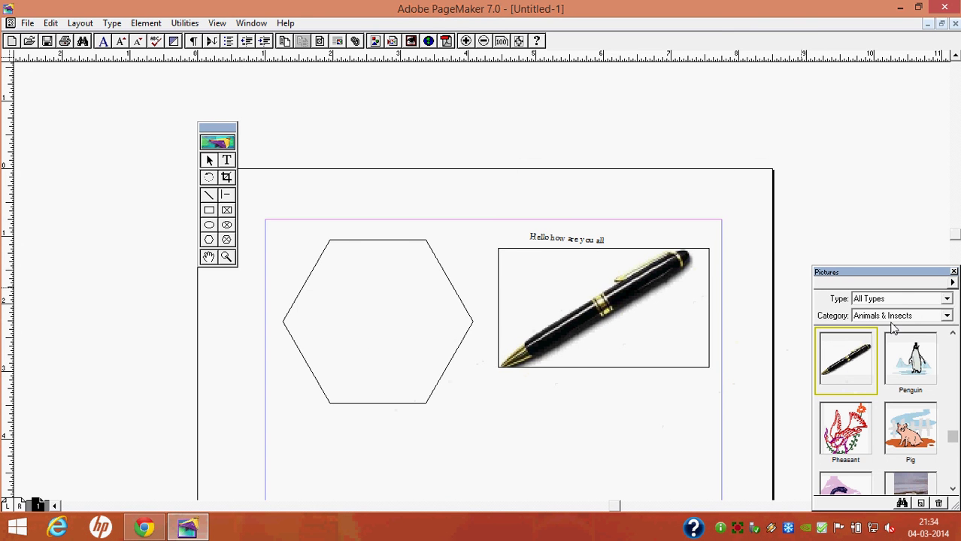
Step: Draw an ellipse frame, fill it with the pen picture, then delete it
click(228, 231)
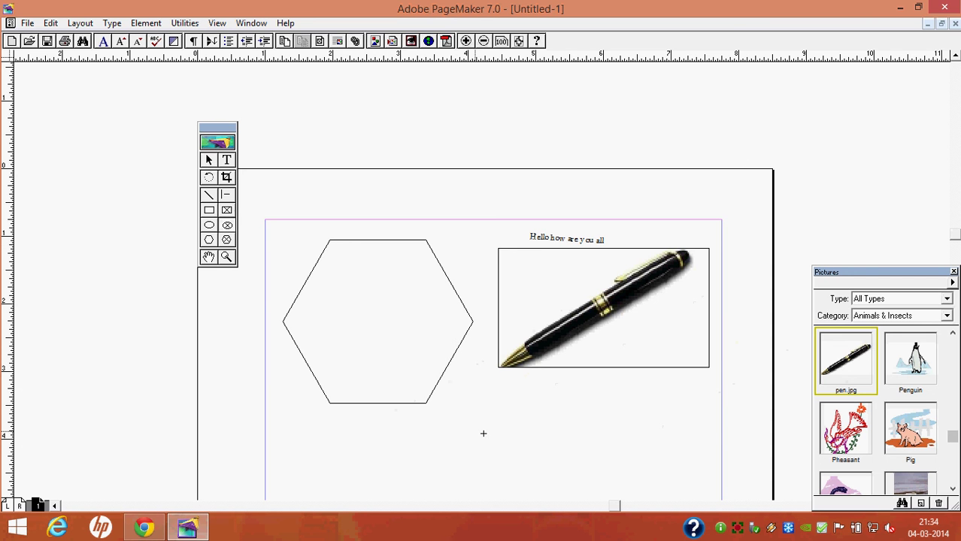
drag(475, 376, 709, 483)
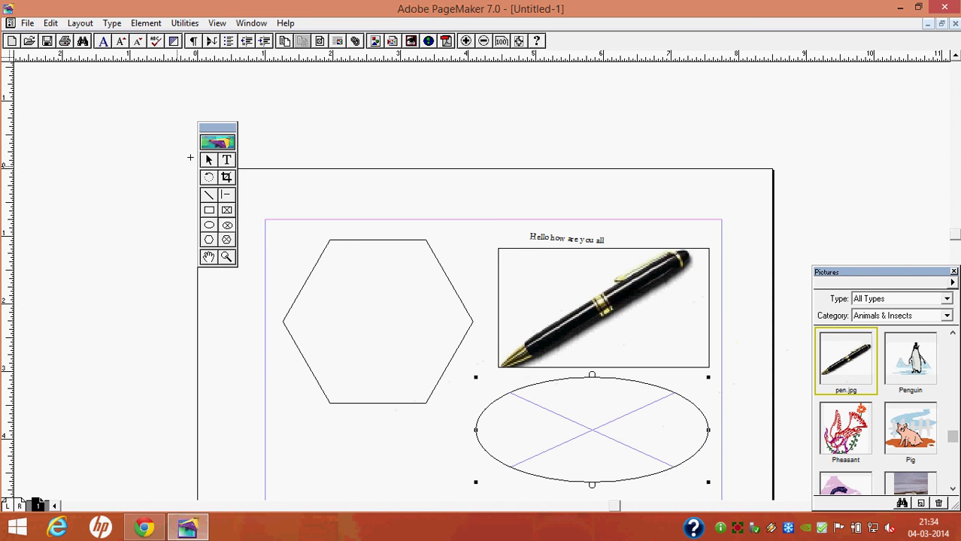
click(210, 160)
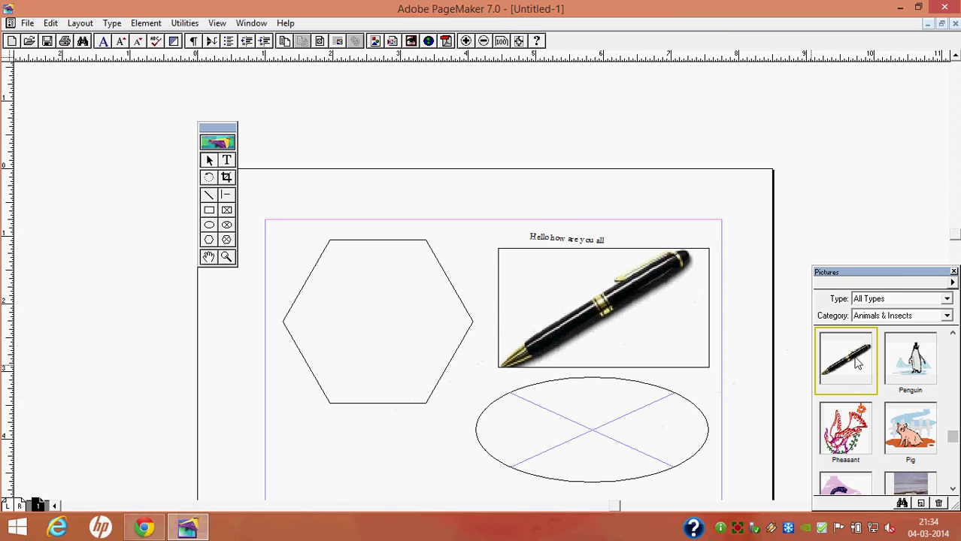
mouse_move(858, 363)
mouse_down()
mouse_move(591, 428)
mouse_move(349, 248)
mouse_up()
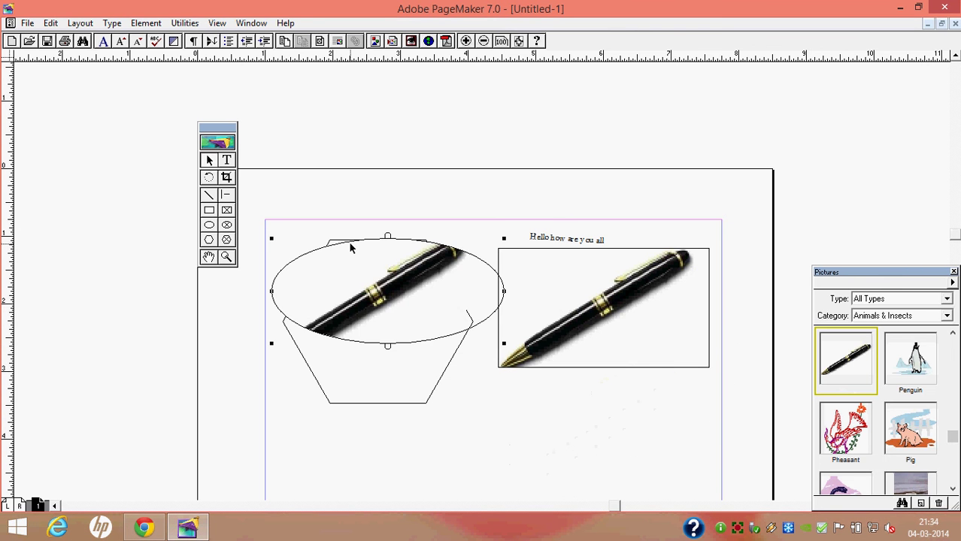
key(Delete)
key(Delete)
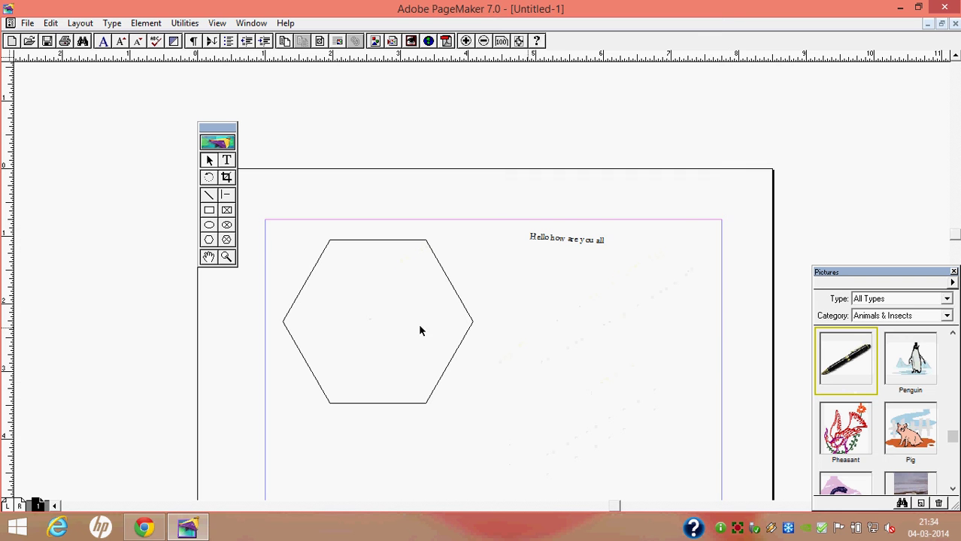
Step: Draw a hexagon frame right of the first hexagon and fill it with the pen picture
click(227, 240)
drag(509, 255, 720, 453)
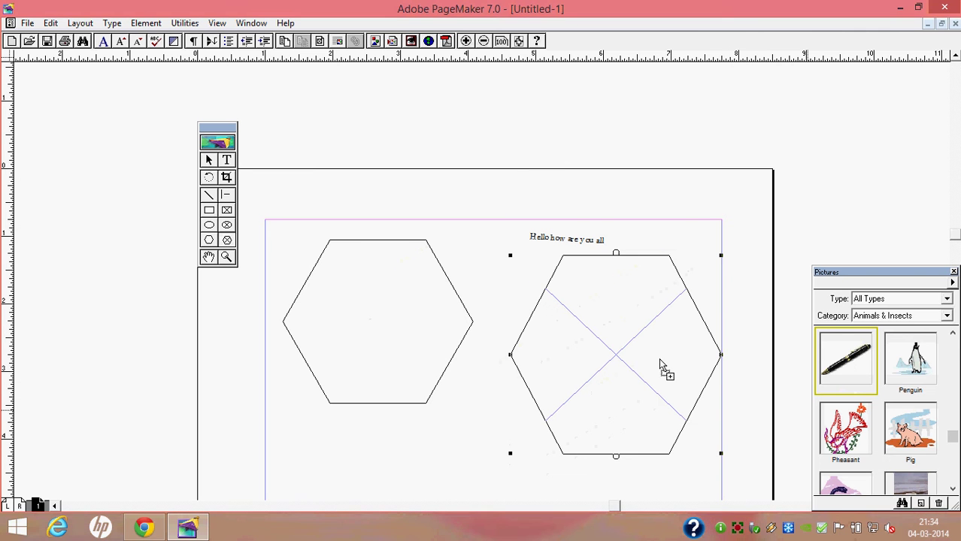
drag(847, 337, 601, 360)
click(662, 342)
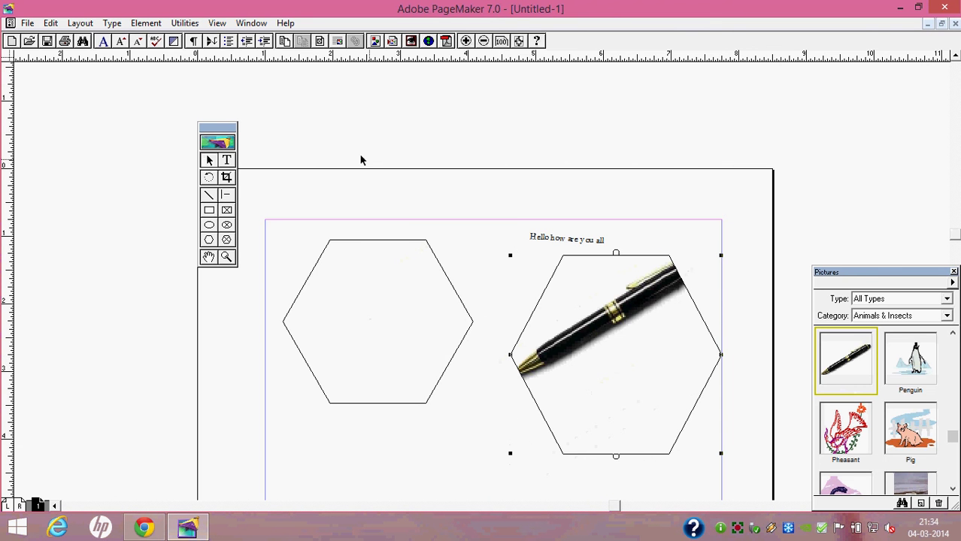
Step: Resize and reposition the pen-filled hexagon frame, then delete it
drag(510, 256, 452, 245)
drag(559, 332, 431, 231)
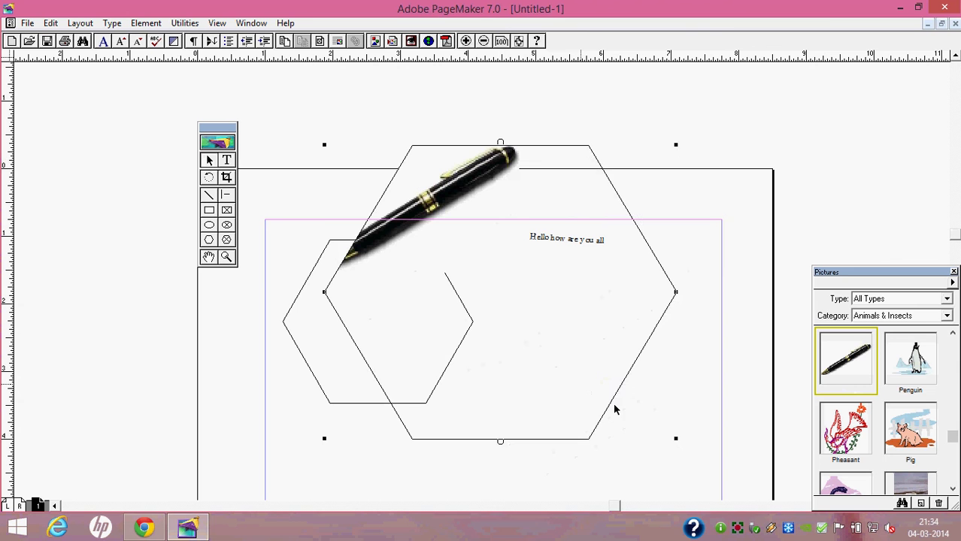
drag(676, 442, 488, 294)
drag(417, 253, 552, 330)
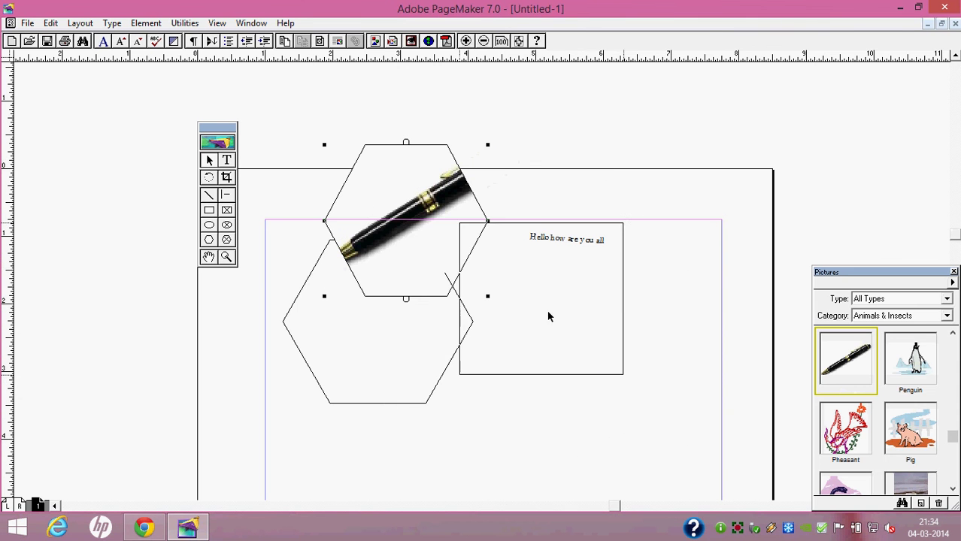
mouse_move(540, 221)
mouse_down()
mouse_move(541, 189)
mouse_move(541, 314)
mouse_up()
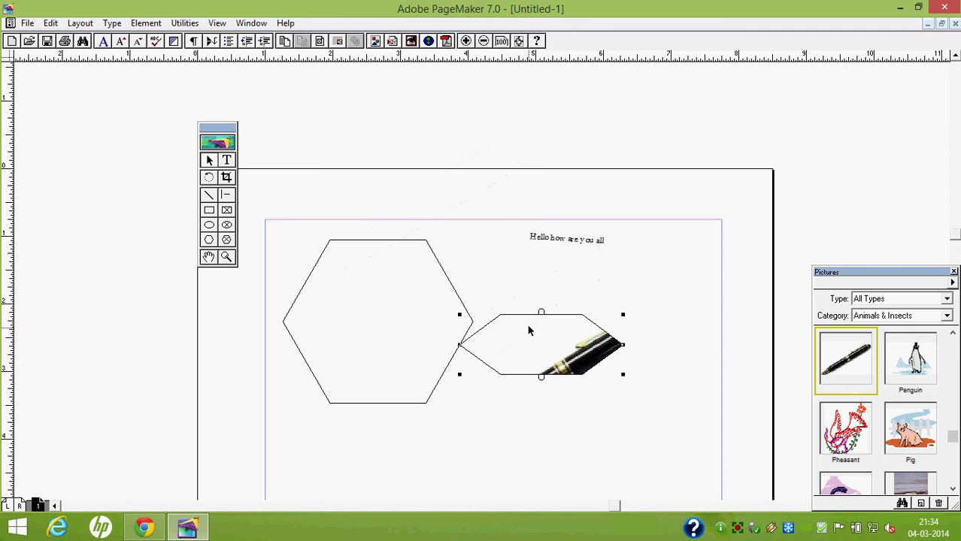
key(Delete)
click(208, 257)
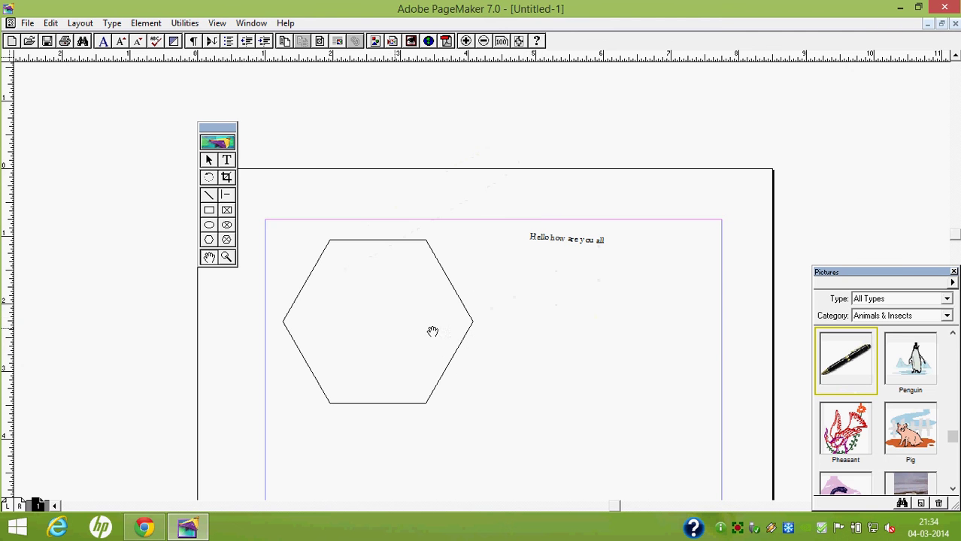
mouse_move(448, 327)
mouse_down()
mouse_move(450, 275)
mouse_move(603, 378)
mouse_up()
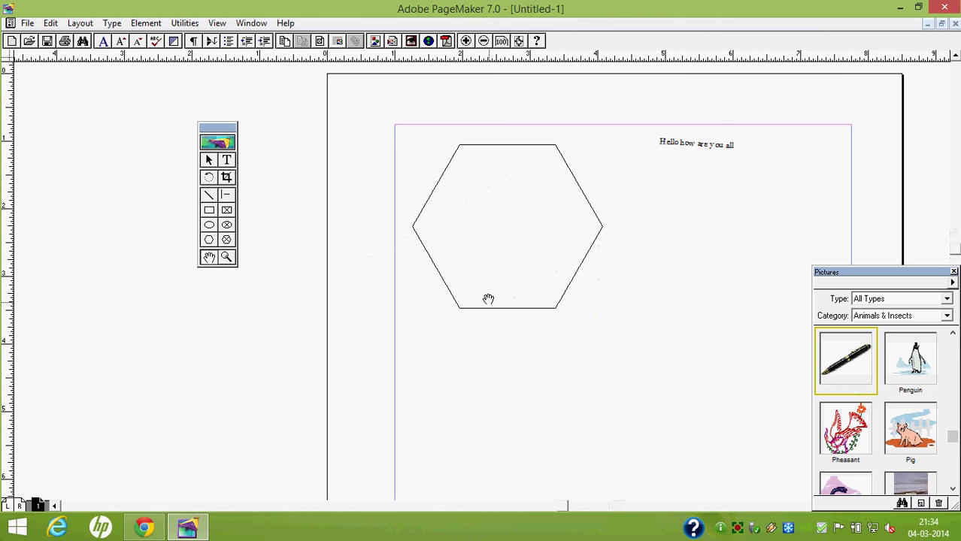
mouse_move(495, 279)
mouse_down()
mouse_move(505, 287)
mouse_move(382, 133)
mouse_move(384, 143)
mouse_up()
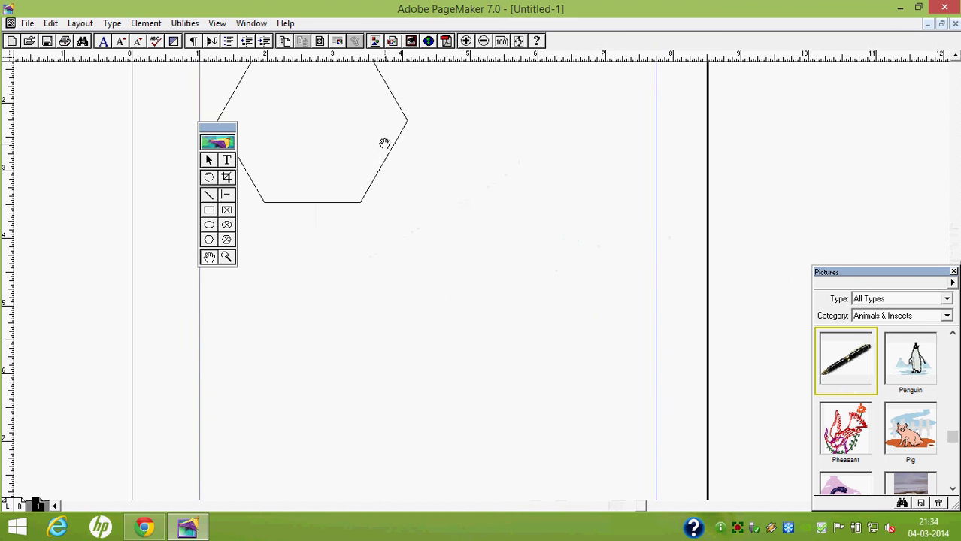
key(ctrl+0)
mouse_move(446, 246)
mouse_down()
mouse_move(506, 287)
mouse_move(480, 187)
mouse_up()
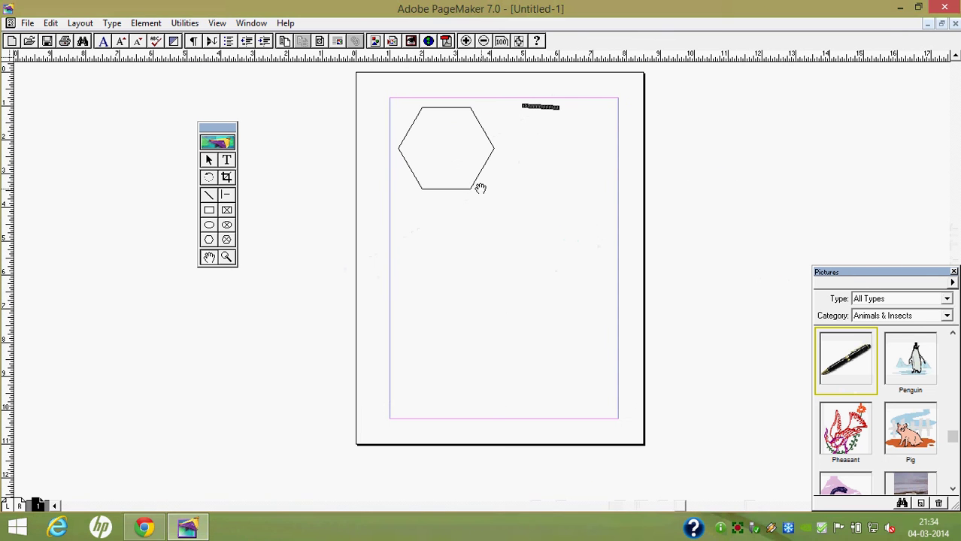
key(ctrl+2)
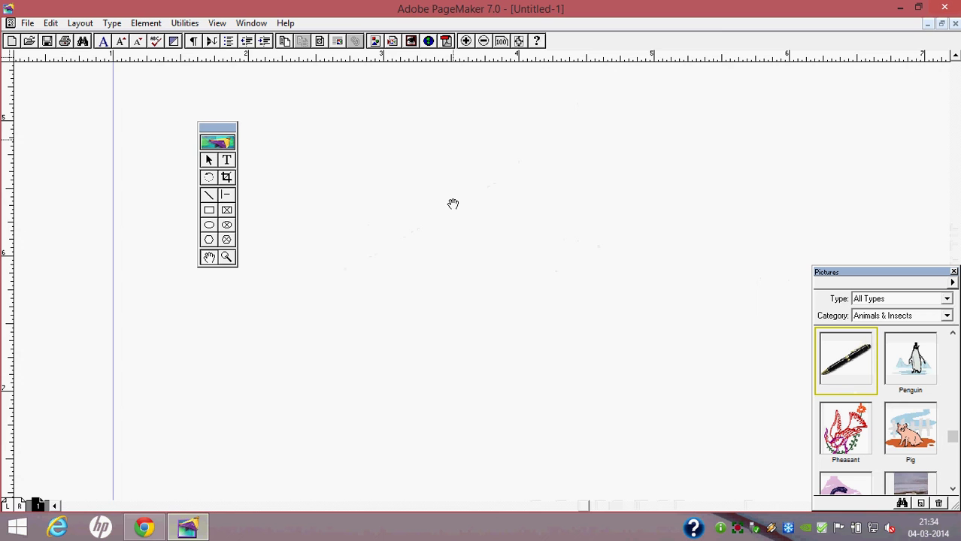
mouse_move(512, 223)
mouse_down()
mouse_move(643, 270)
mouse_move(587, 186)
mouse_move(617, 179)
mouse_up()
key(ctrl+7)
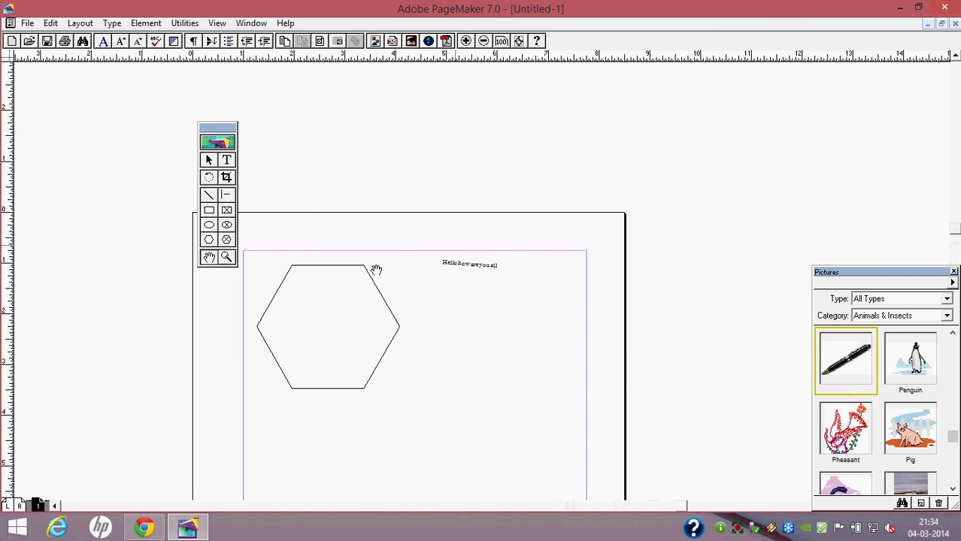
Step: Zoom in to inspect the greeting text, zoom back out, and float the toolbox over the page
click(226, 257)
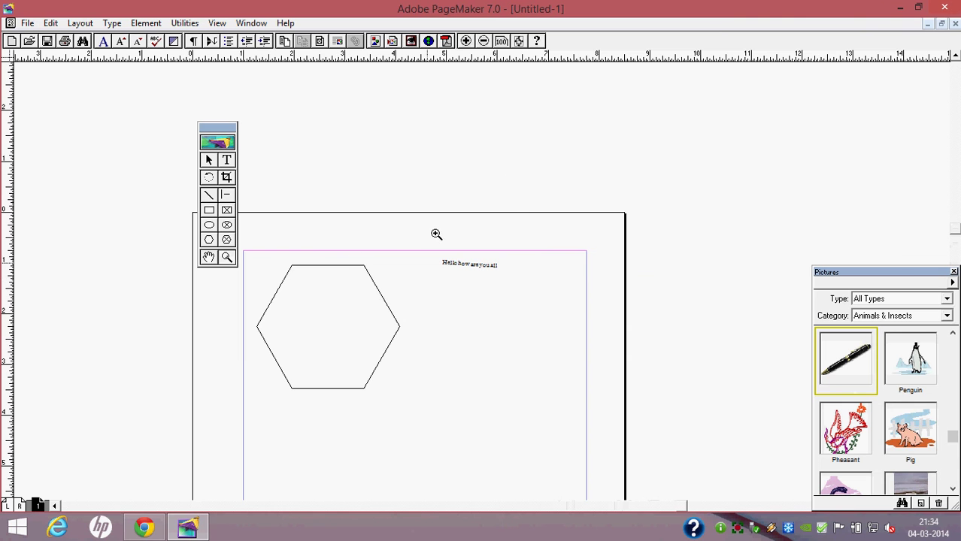
drag(434, 233, 504, 308)
click(469, 303)
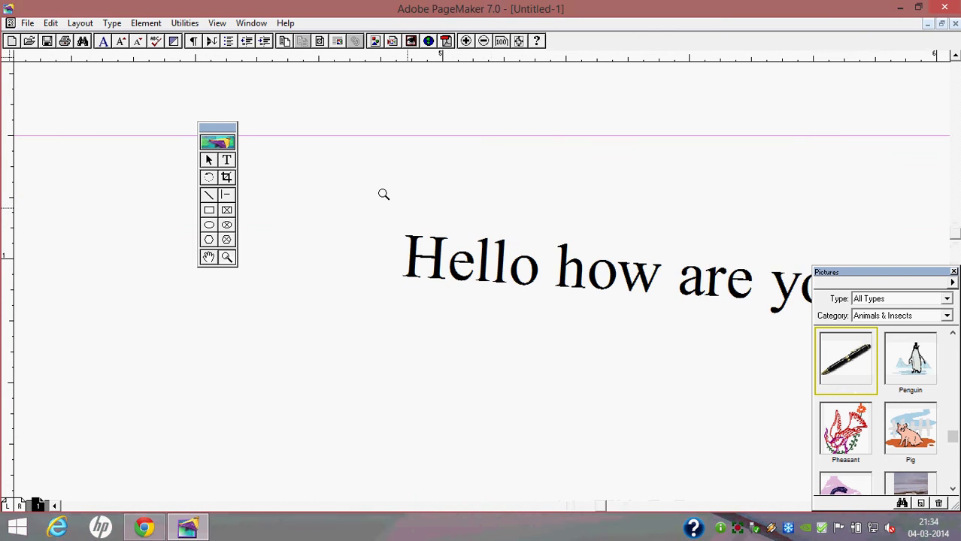
drag(382, 193, 485, 298)
drag(646, 411, 439, 219)
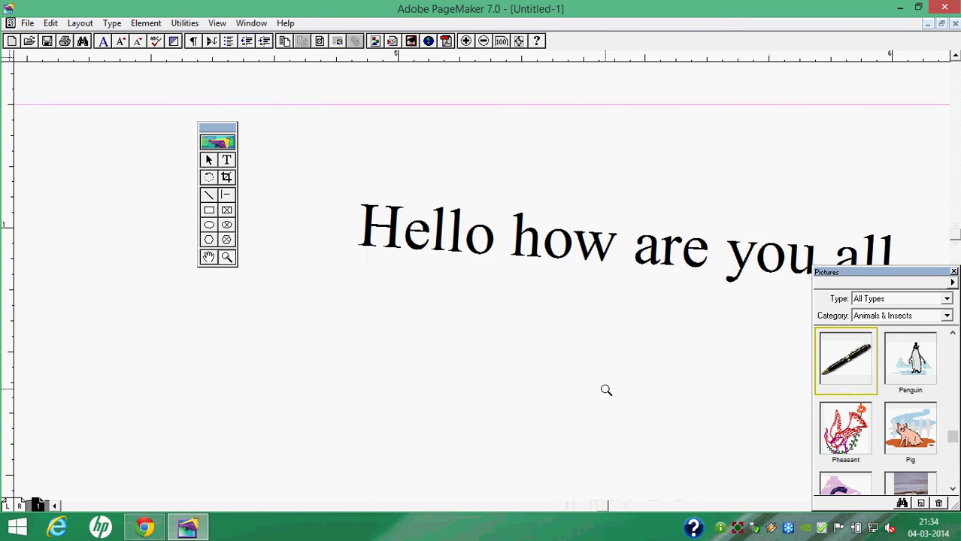
scroll(434, 358, down, 2)
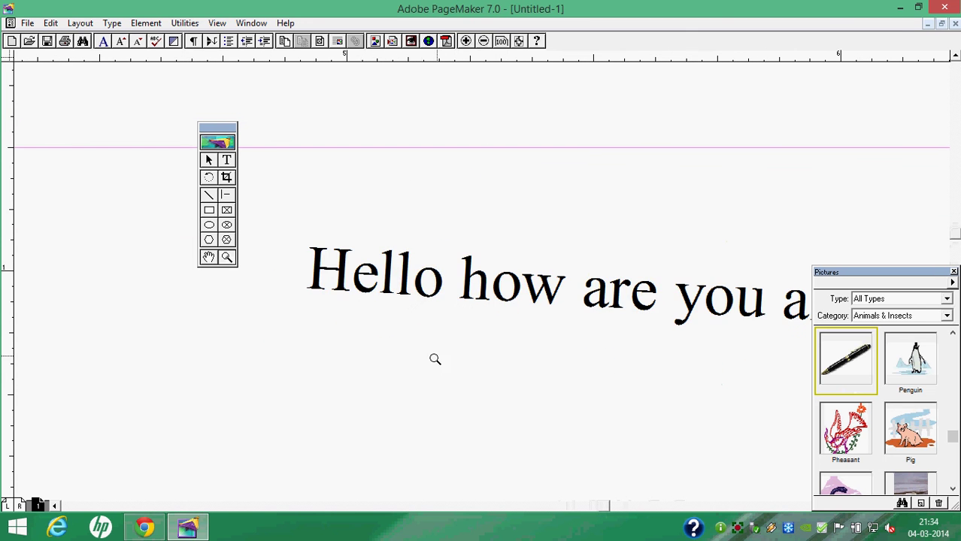
mouse_move(361, 293)
mouse_down()
mouse_move(617, 268)
mouse_move(461, 272)
mouse_up()
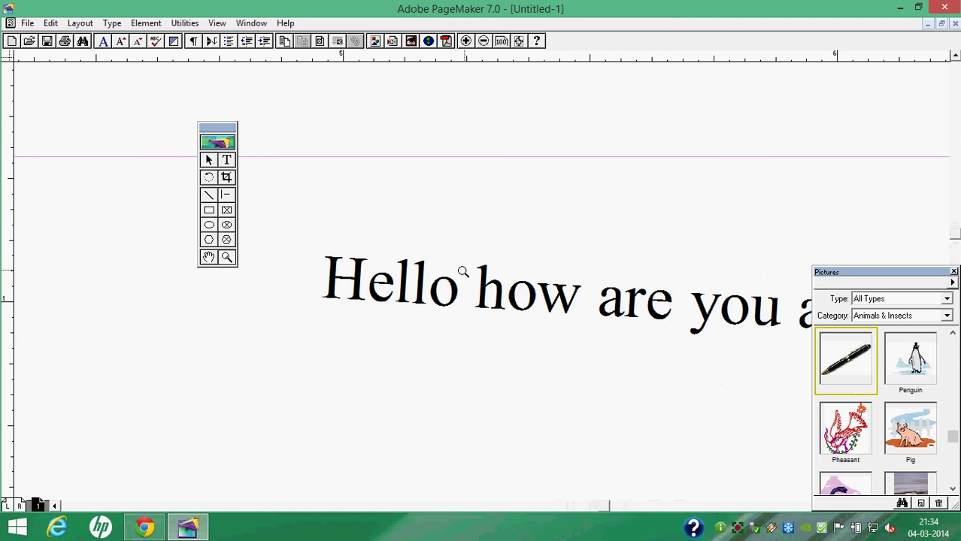
ctrl+click(338, 286)
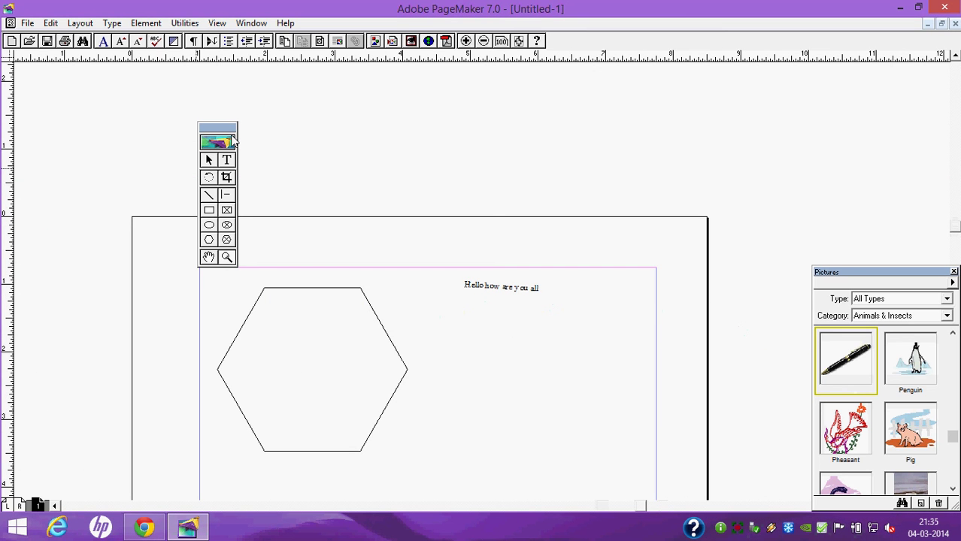
drag(230, 129, 366, 161)
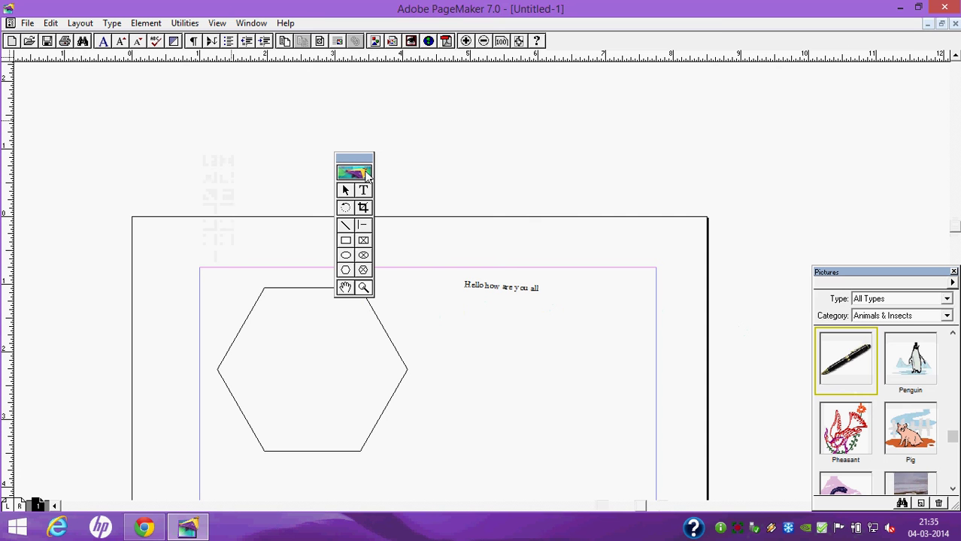